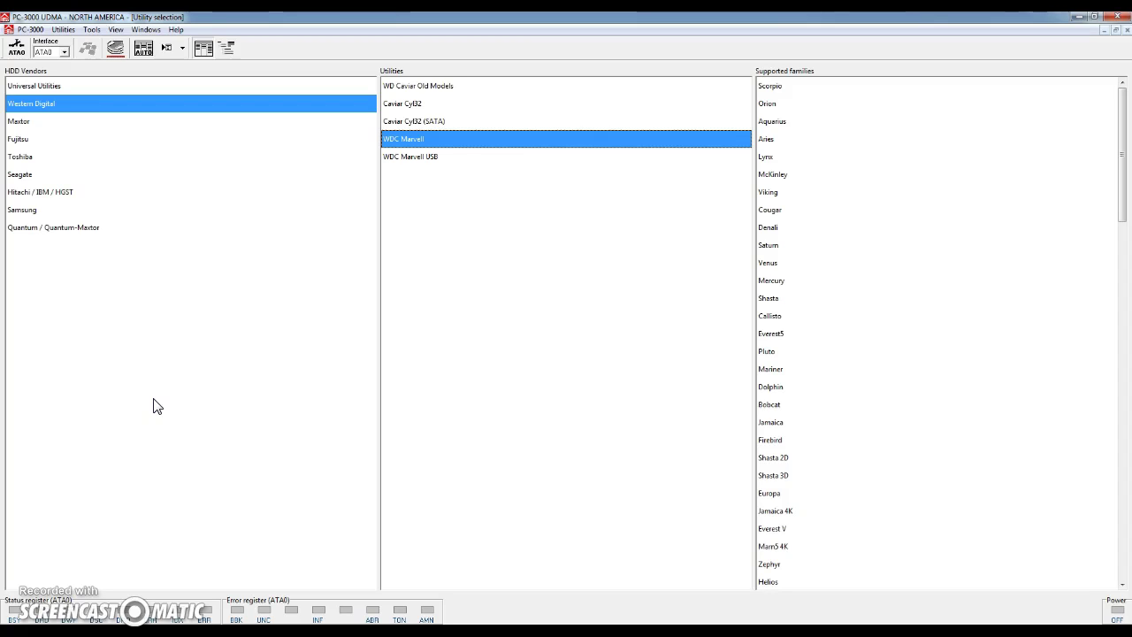
Make selections in the opening PC-3000 UDMA windows.
{"action": "left_click", "coordinate": [336, 387]}
{"action": "left_click", "coordinate": [326, 379]}
{"action": "left_click", "coordinate": [370, 346]}
{"action": "left_click", "coordinate": [278, 257]}
{"action": "left_click", "coordinate": [278, 379]}
Browse the Maxtor, Fujitsu, Toshiba, Seagate, Hitachi and Western Digital lists, ending on Universal Utilities.
{"action": "left_click", "coordinate": [29, 127]}
{"action": "left_click", "coordinate": [25, 140]}
{"action": "left_click", "coordinate": [26, 157]}
{"action": "left_click", "coordinate": [27, 174]}
{"action": "left_click", "coordinate": [24, 196]}
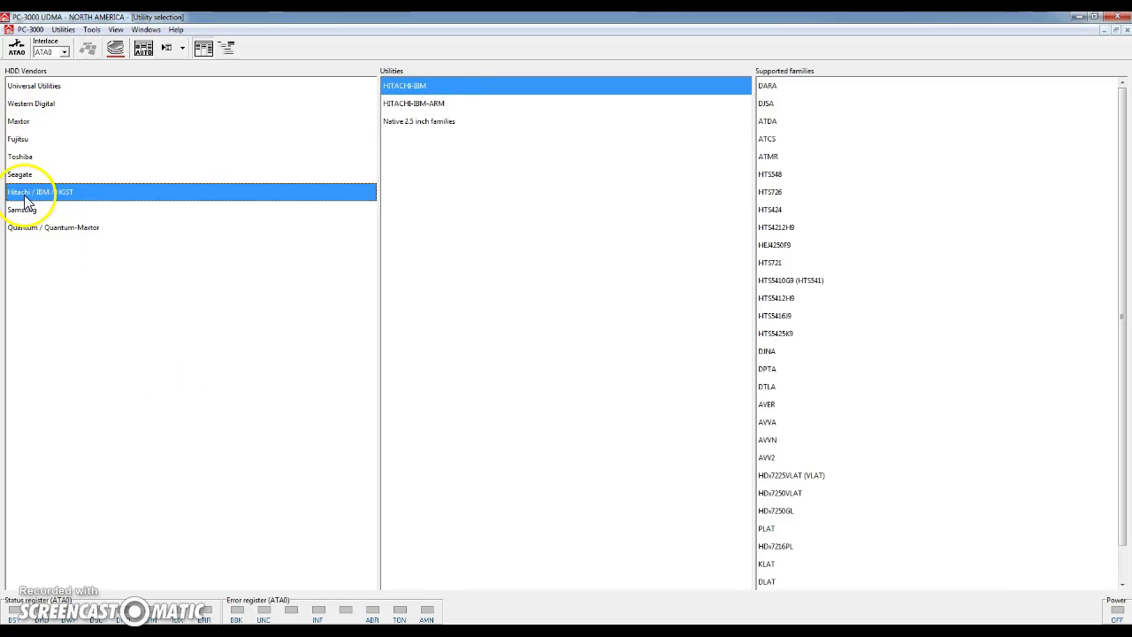
{"action": "left_click", "coordinate": [19, 106]}
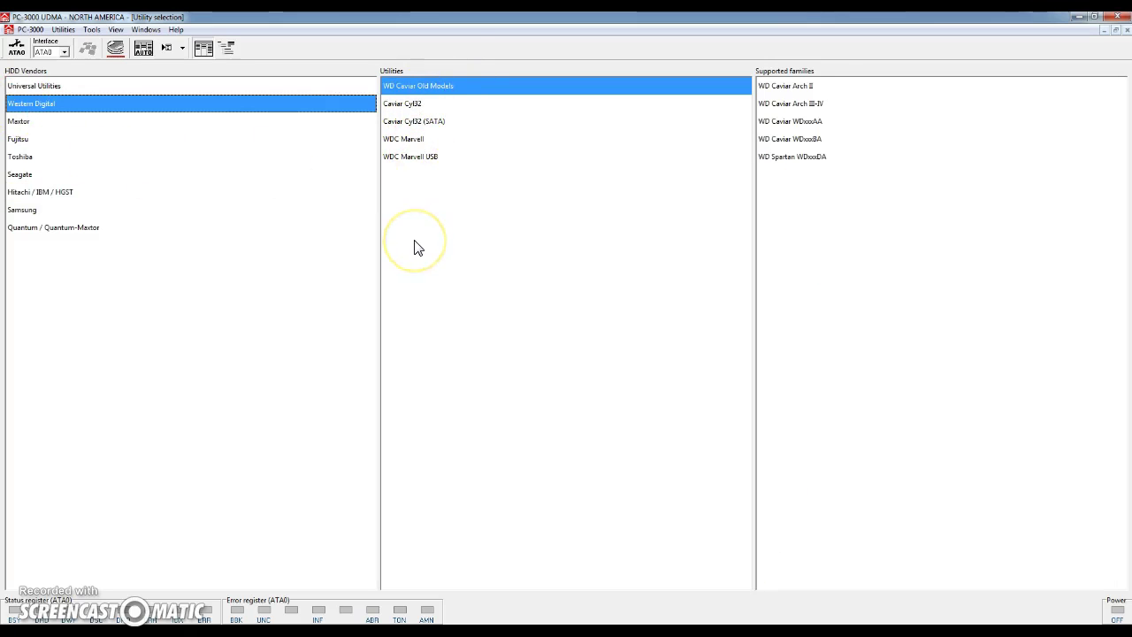
{"action": "left_click", "coordinate": [83, 91]}
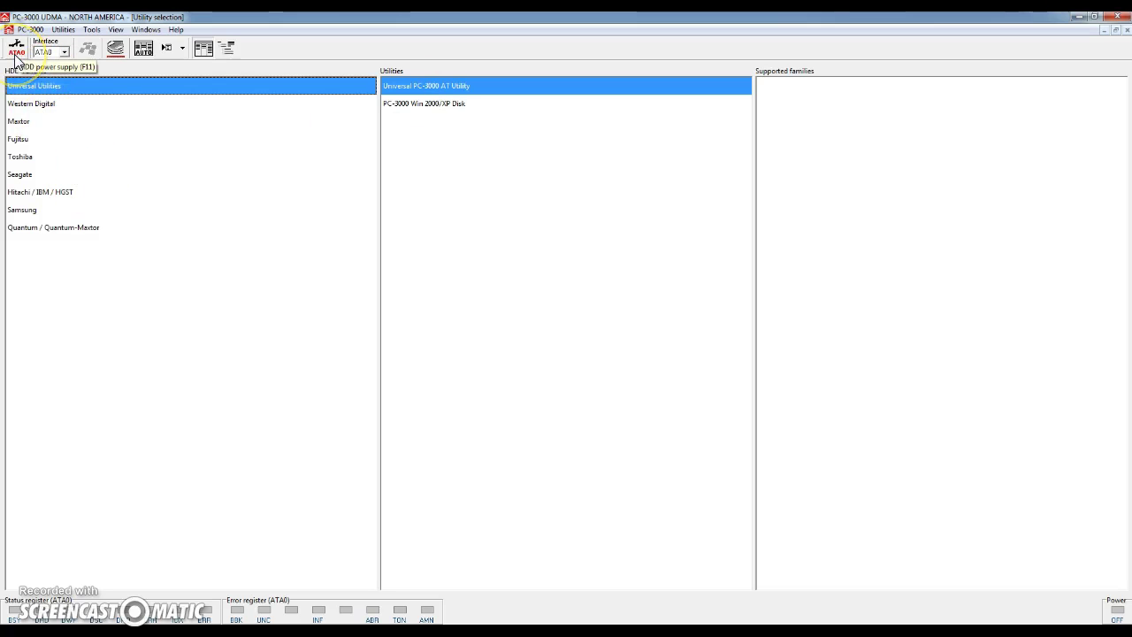
Switch the interface to ATA1 and back to ATA0, then power on the drive.
{"action": "left_click", "coordinate": [53, 52]}
{"action": "left_click", "coordinate": [55, 69]}
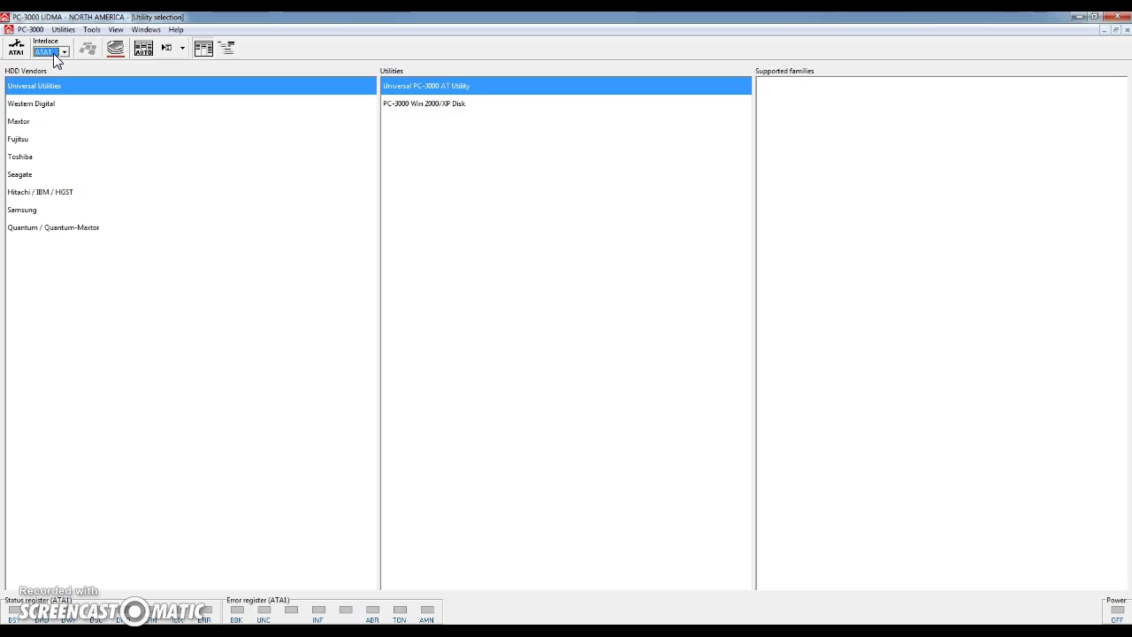
{"action": "left_click", "coordinate": [53, 53]}
{"action": "left_click", "coordinate": [52, 69]}
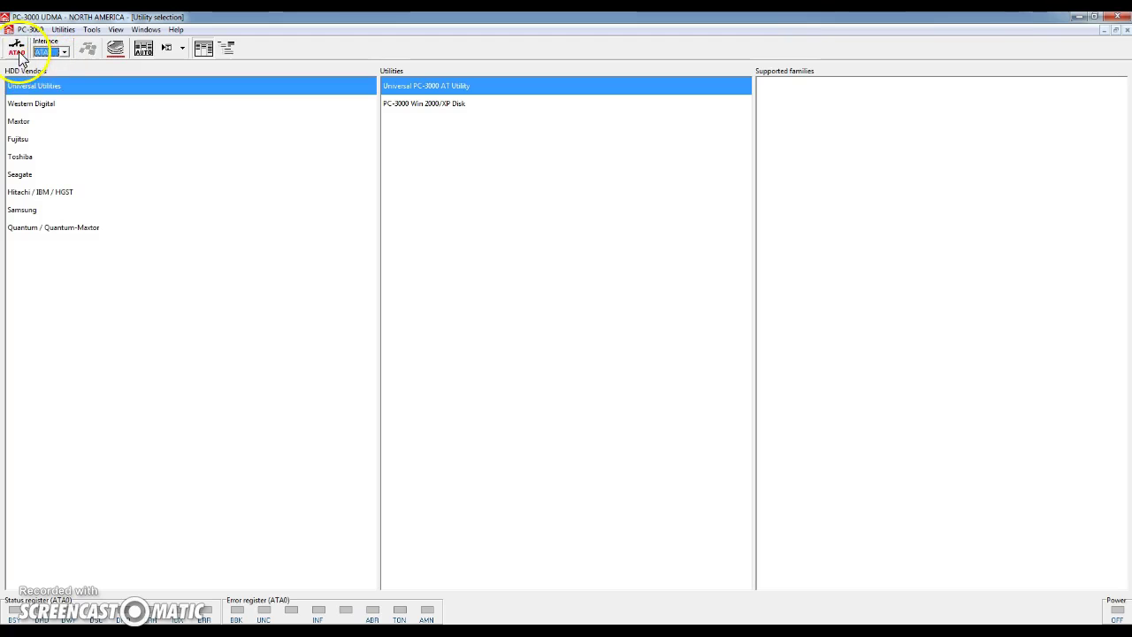
{"action": "left_click", "coordinate": [16, 48]}
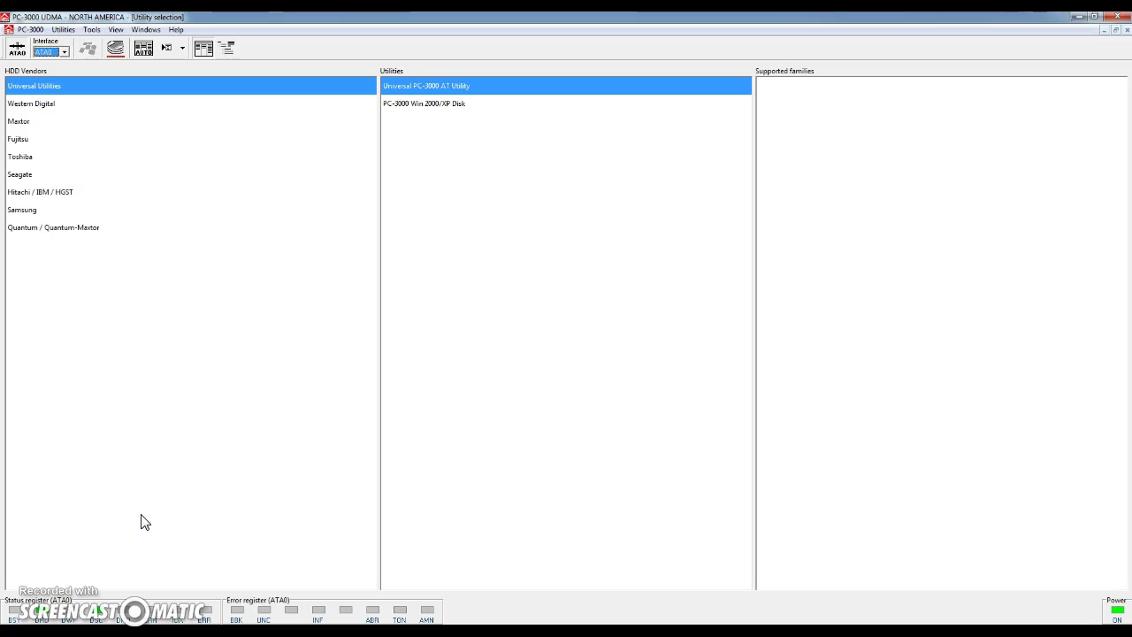
Auto-detect the drive, launch the WDC Marvell utility, and autodetect the Everest V family.
{"action": "left_click", "coordinate": [145, 54]}
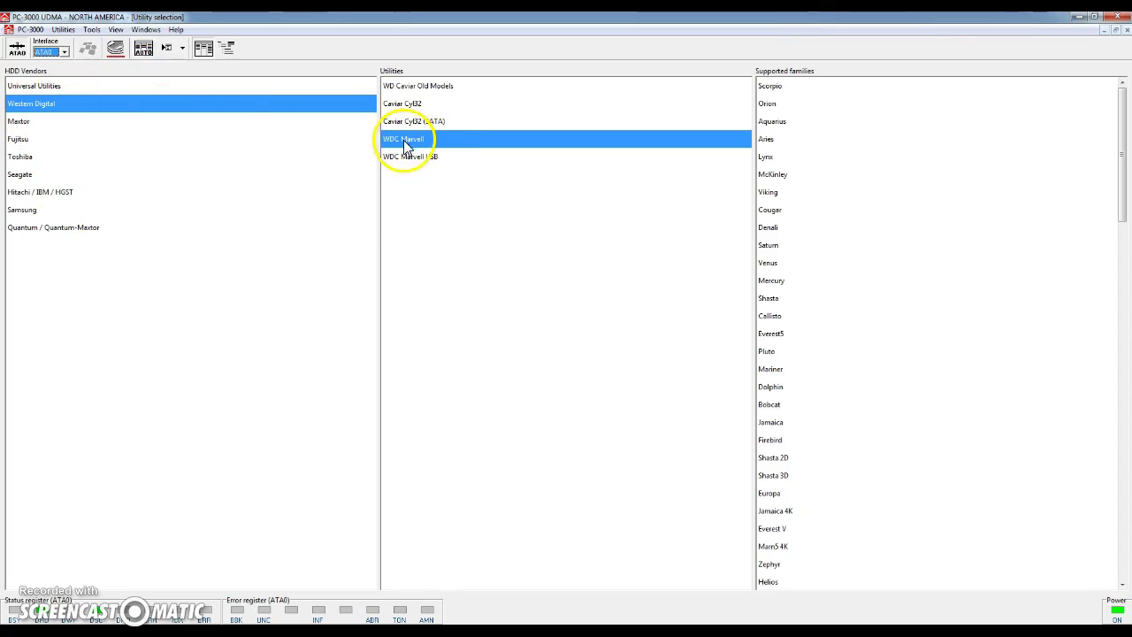
{"action": "left_click", "coordinate": [164, 49]}
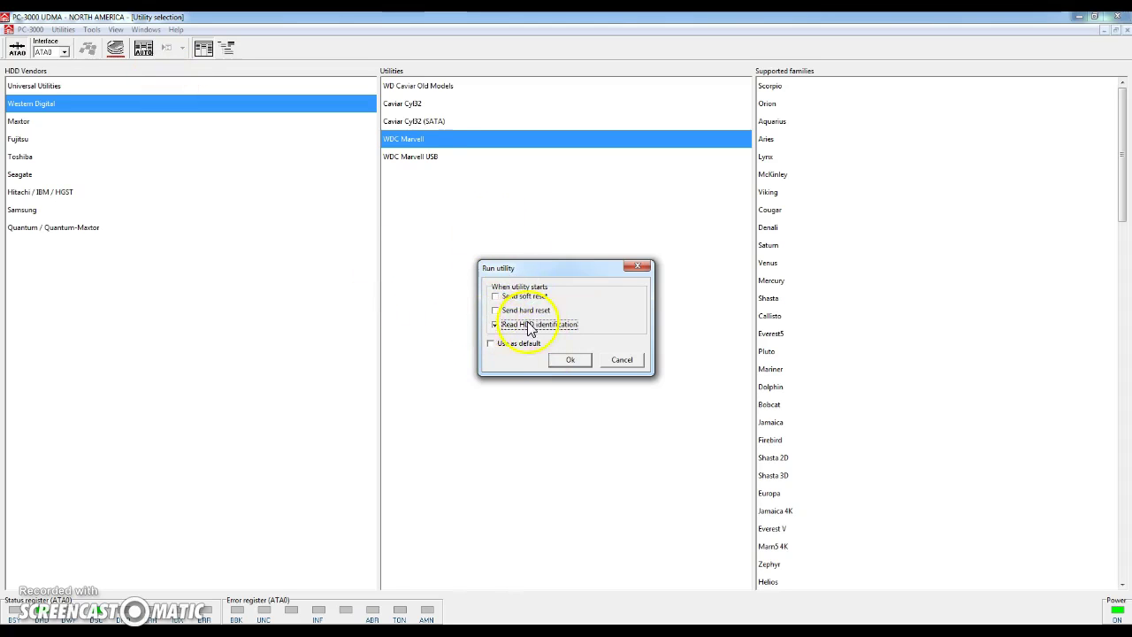
{"action": "left_click", "coordinate": [568, 361]}
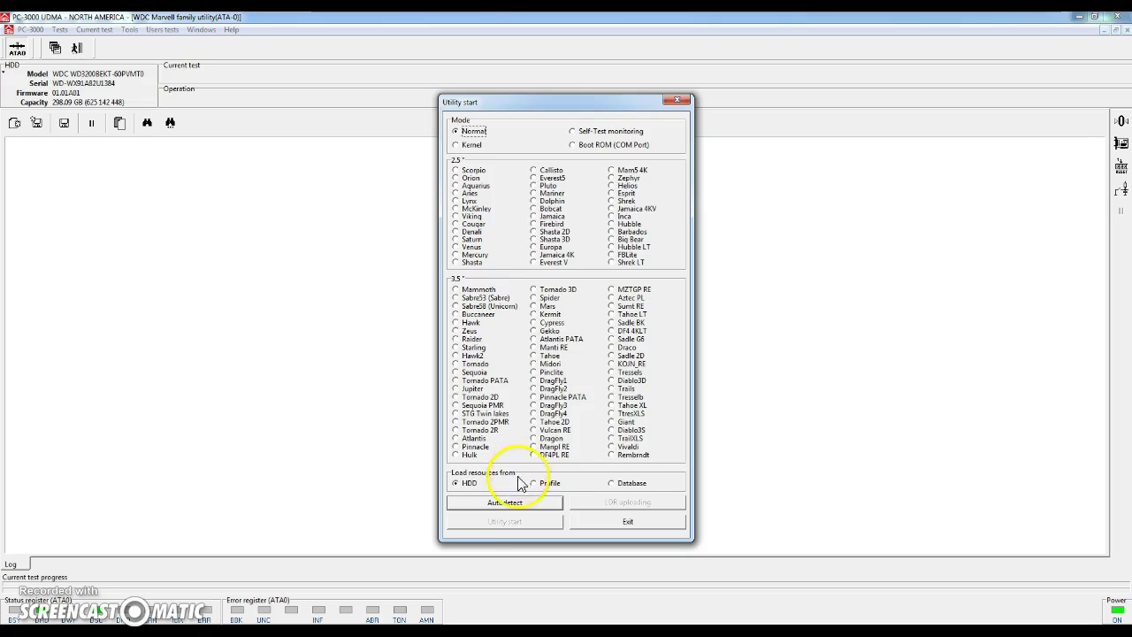
{"action": "left_click", "coordinate": [500, 508]}
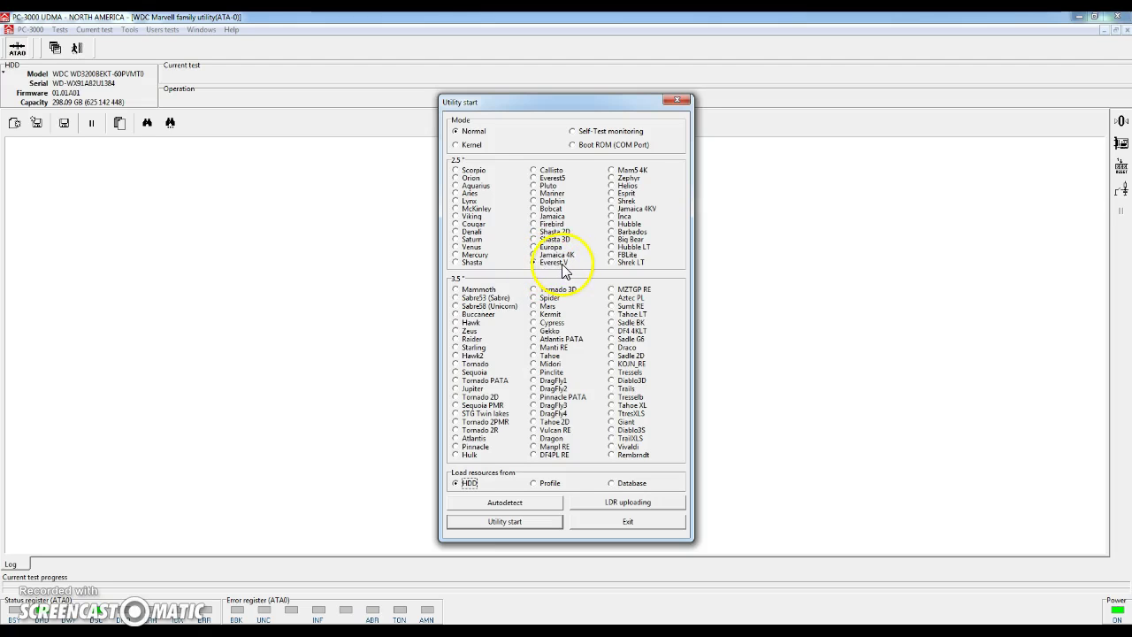
Start the Everest V utility so ROM and service-area details load, then browse Tests.
{"action": "left_click", "coordinate": [504, 522]}
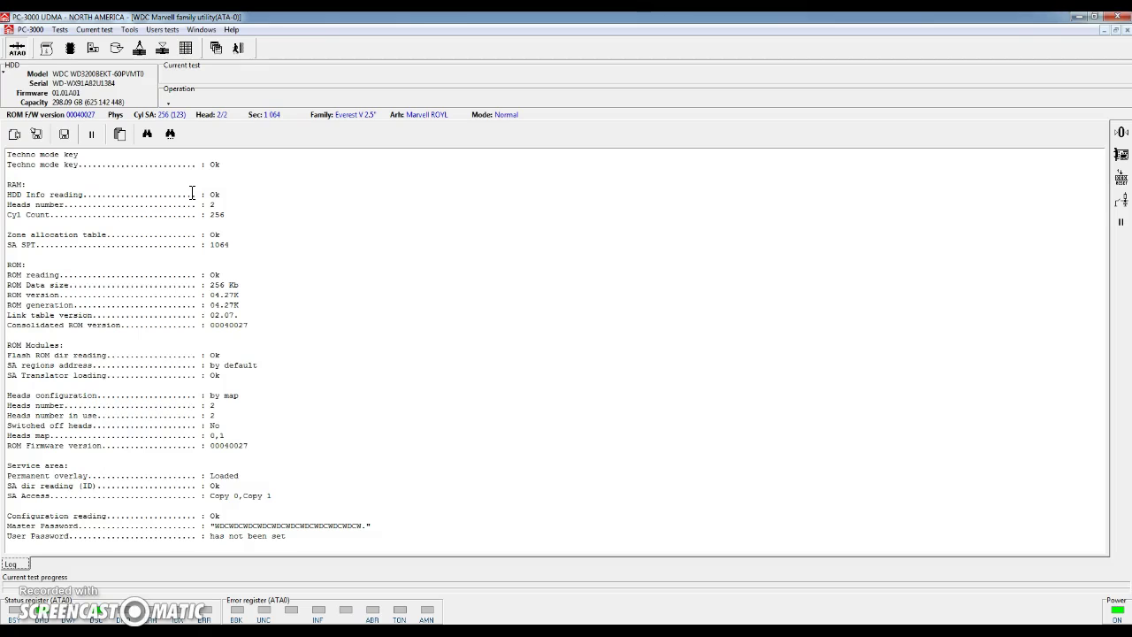
{"action": "left_click", "coordinate": [62, 30]}
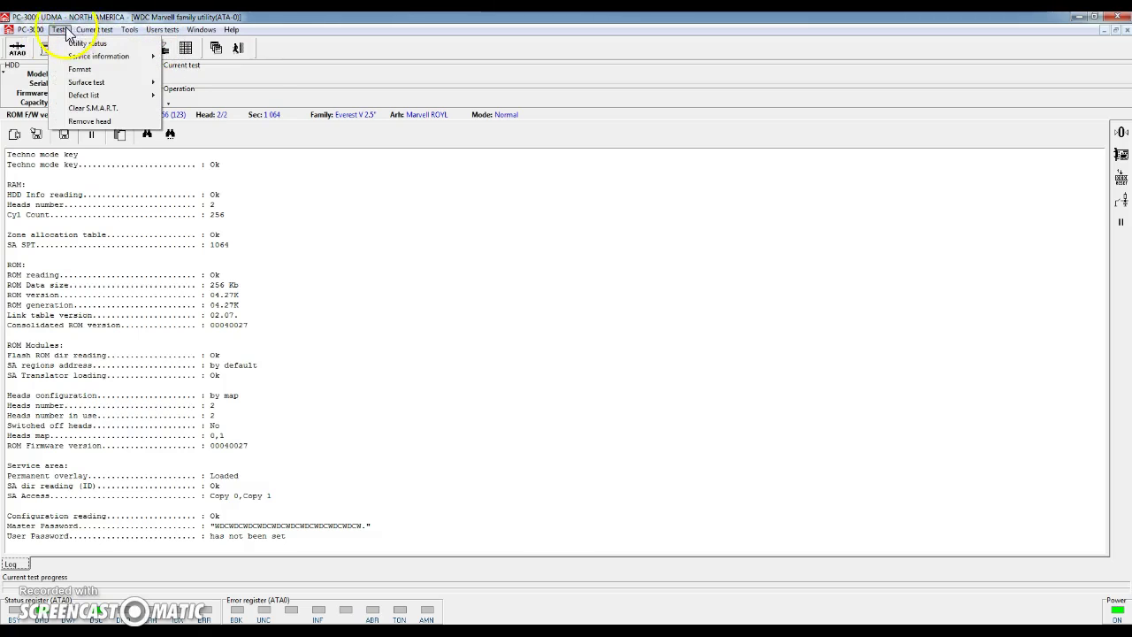
{"action": "mouse_move", "coordinate": [66, 58]}
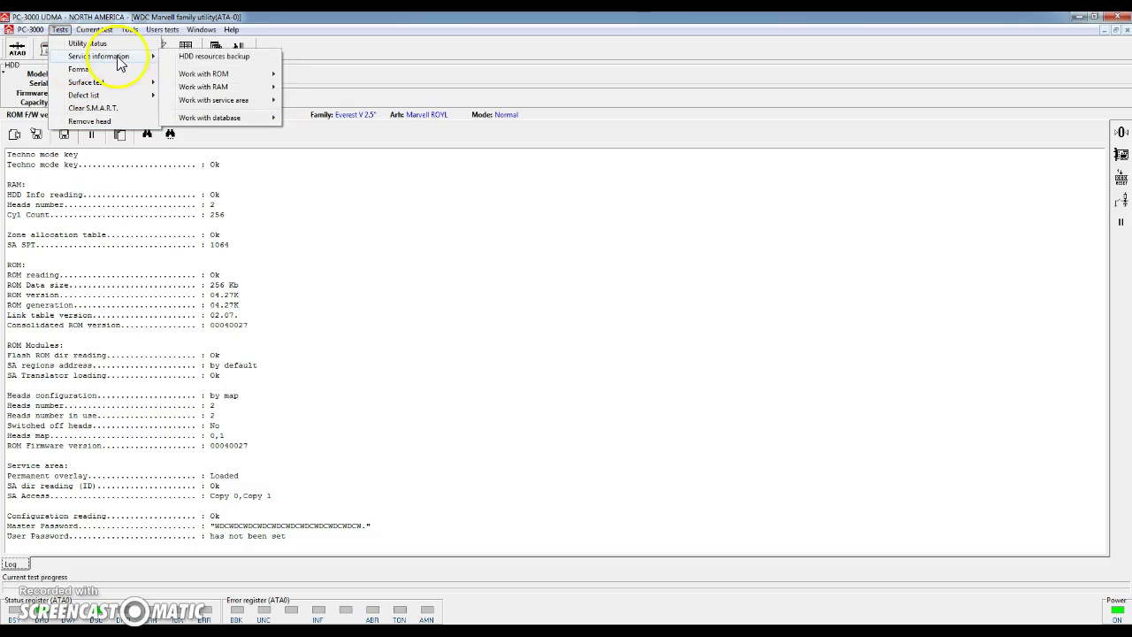
Create a drive profile with the default name and folder, then back up ROM, modules and SA tracks.
{"action": "left_click", "coordinate": [193, 55]}
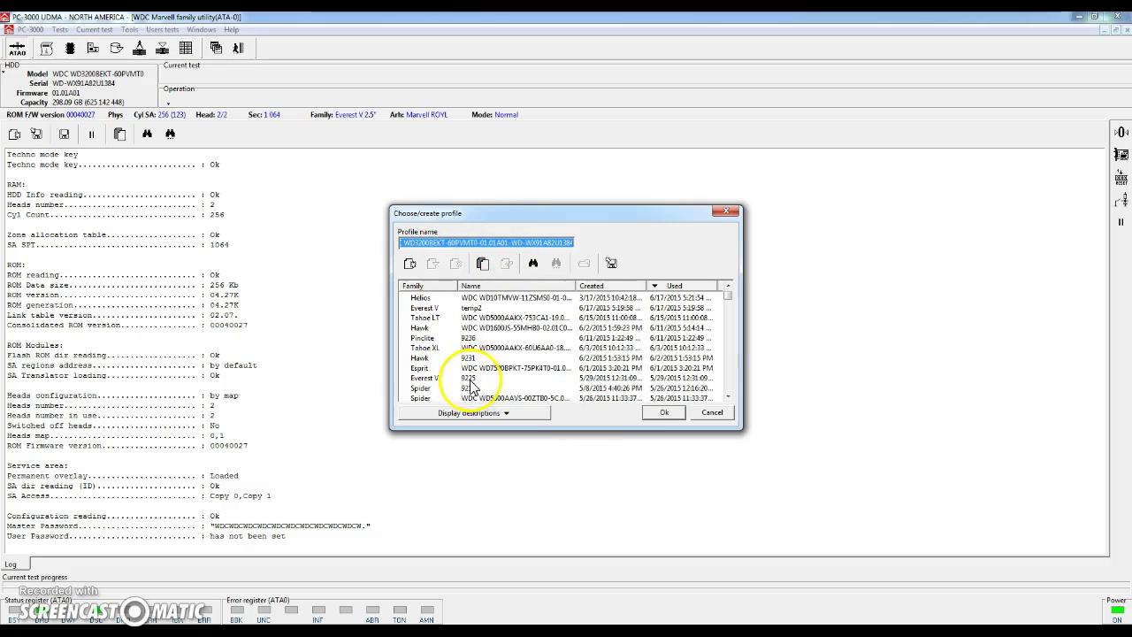
{"action": "left_click", "coordinate": [662, 413]}
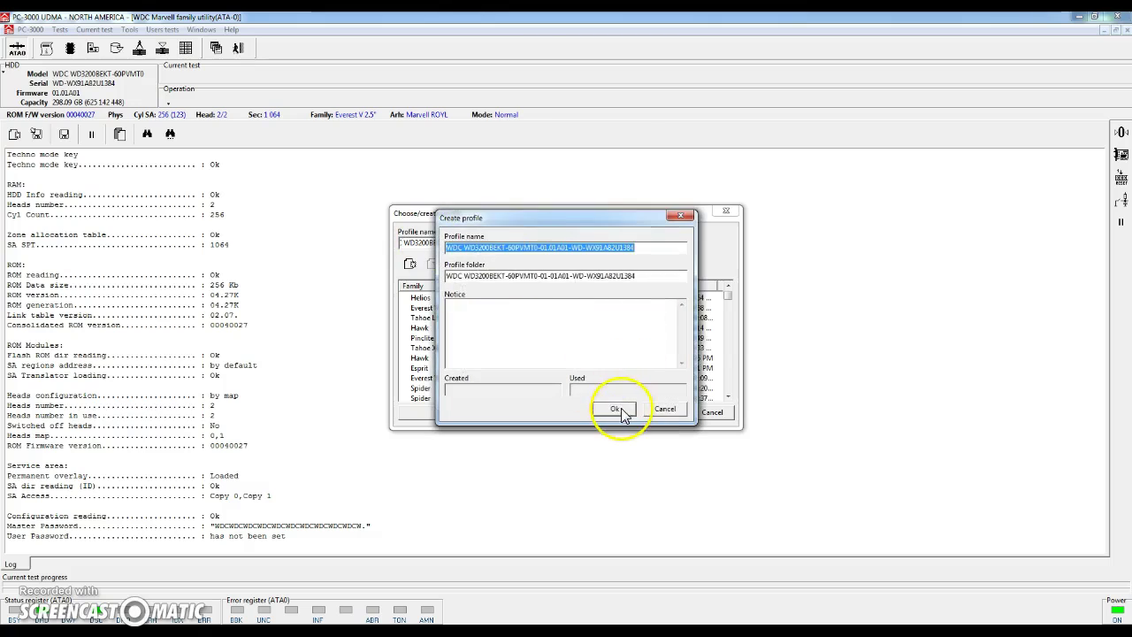
{"action": "left_click", "coordinate": [617, 409]}
{"action": "left_click", "coordinate": [484, 285]}
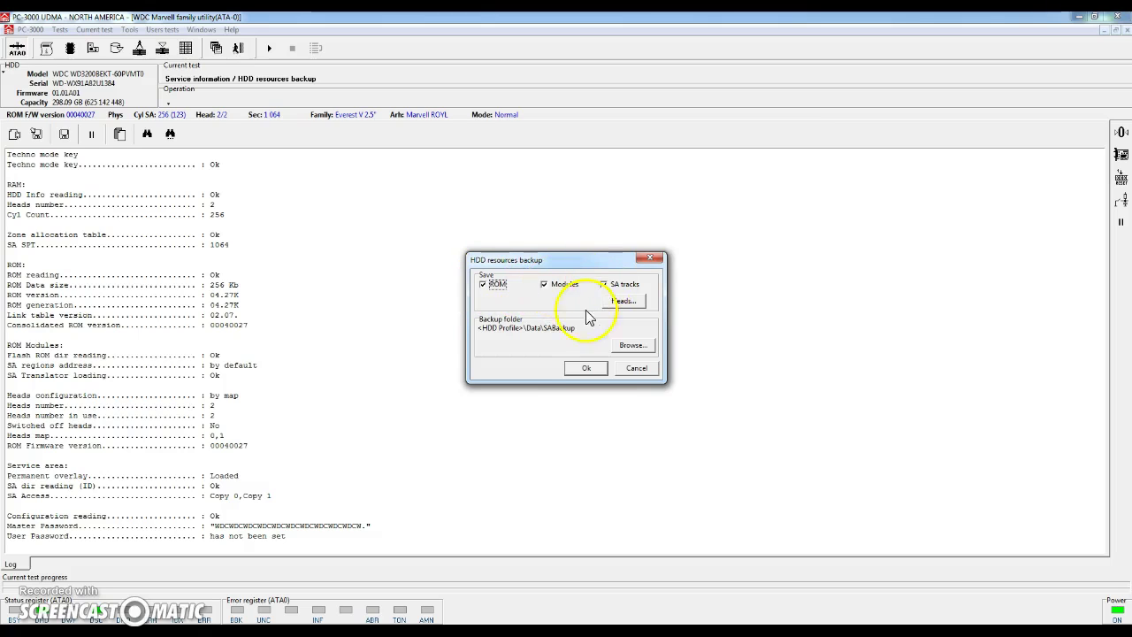
{"action": "left_click", "coordinate": [586, 370]}
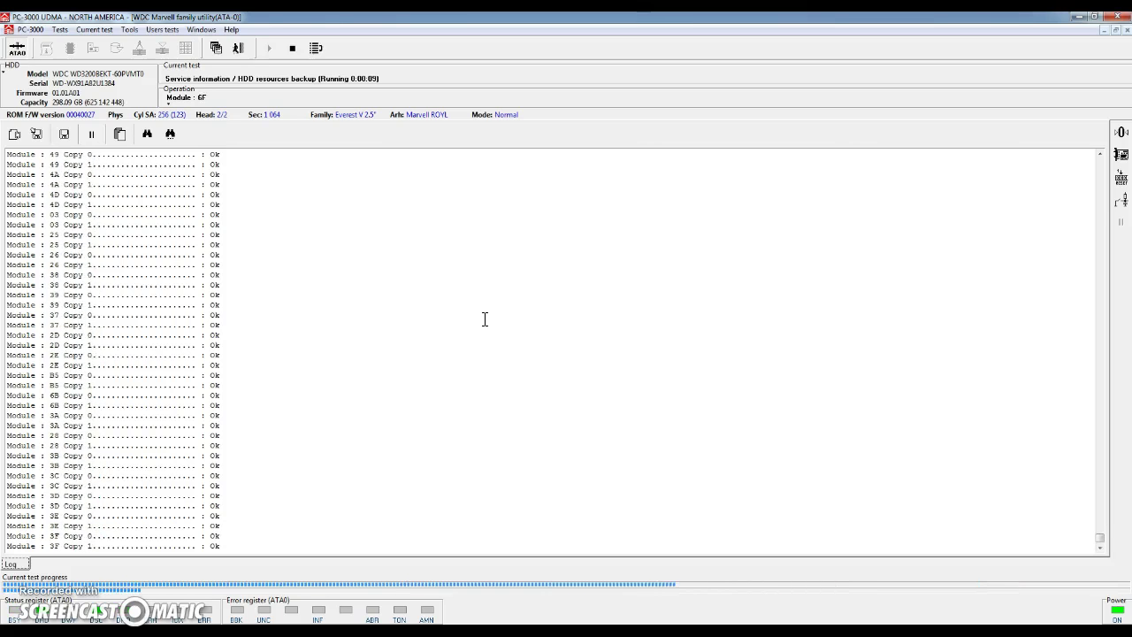
Highlight the DISK DAM ERROR message and cylinder -134 in the interrupted backup log.
{"action": "left_click", "coordinate": [475, 321]}
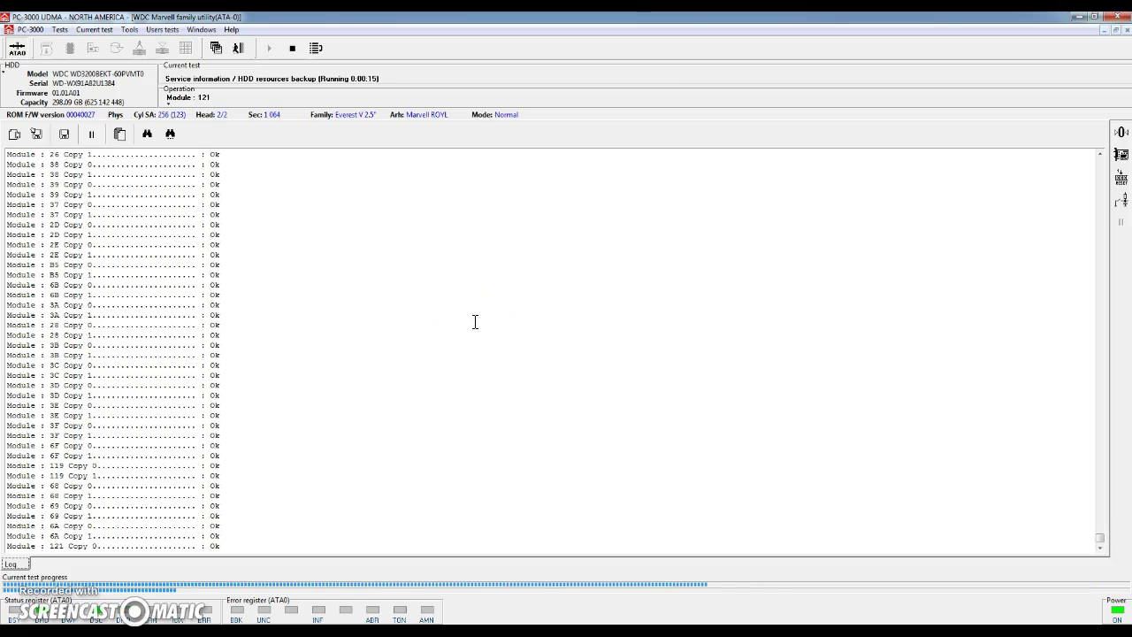
{"action": "mouse_move", "coordinate": [124, 449]}
{"action": "left_mouse_down"}
{"action": "mouse_move", "coordinate": [21, 576]}
{"action": "mouse_move", "coordinate": [36, 591]}
{"action": "left_mouse_up"}
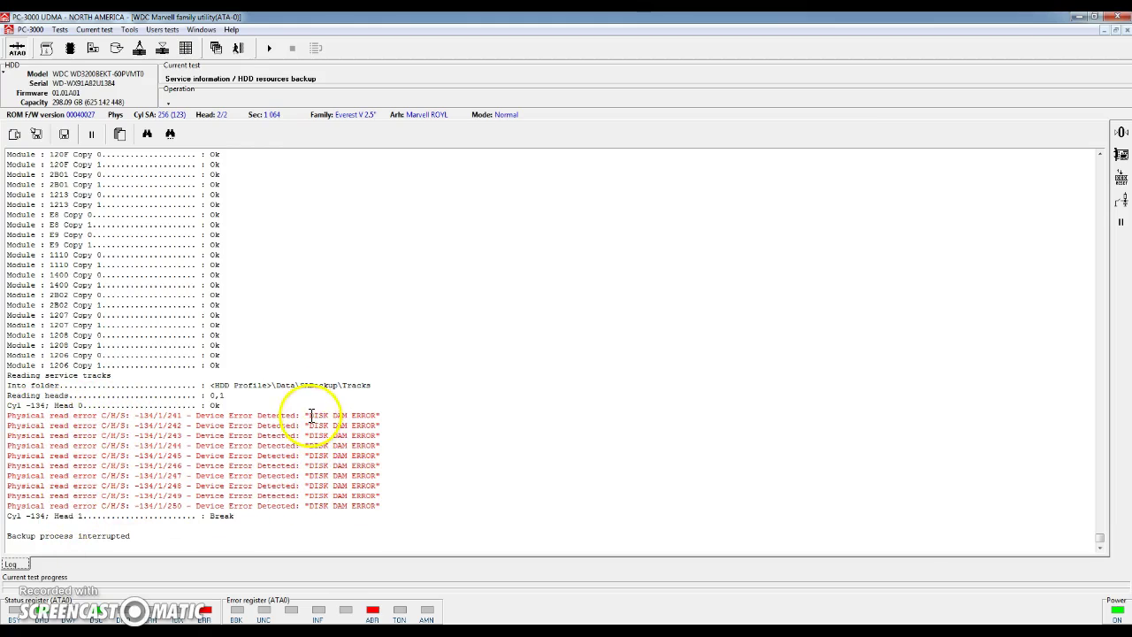
{"action": "left_click_drag", "start_coordinate": [309, 415], "coordinate": [375, 413]}
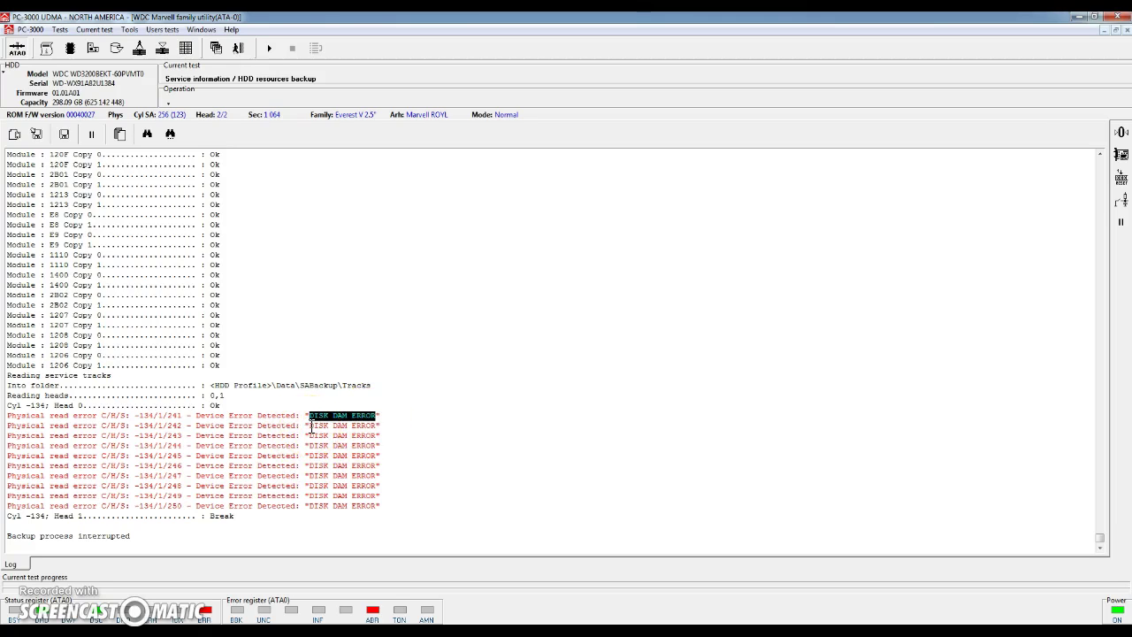
{"action": "double_click", "coordinate": [32, 516]}
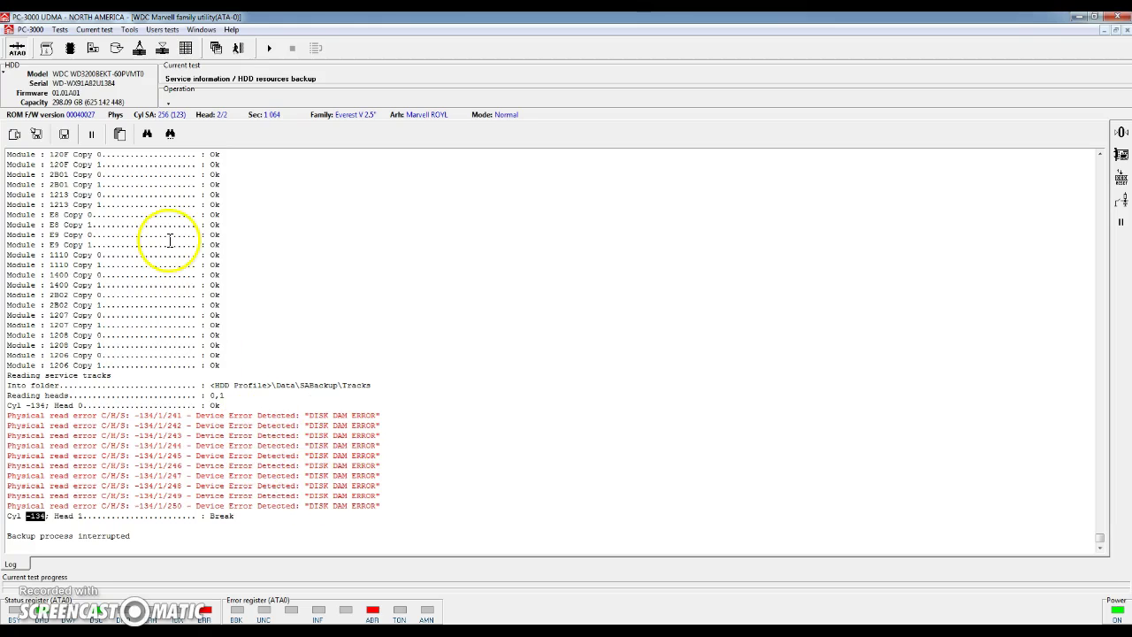
{"action": "left_click", "coordinate": [116, 50]}
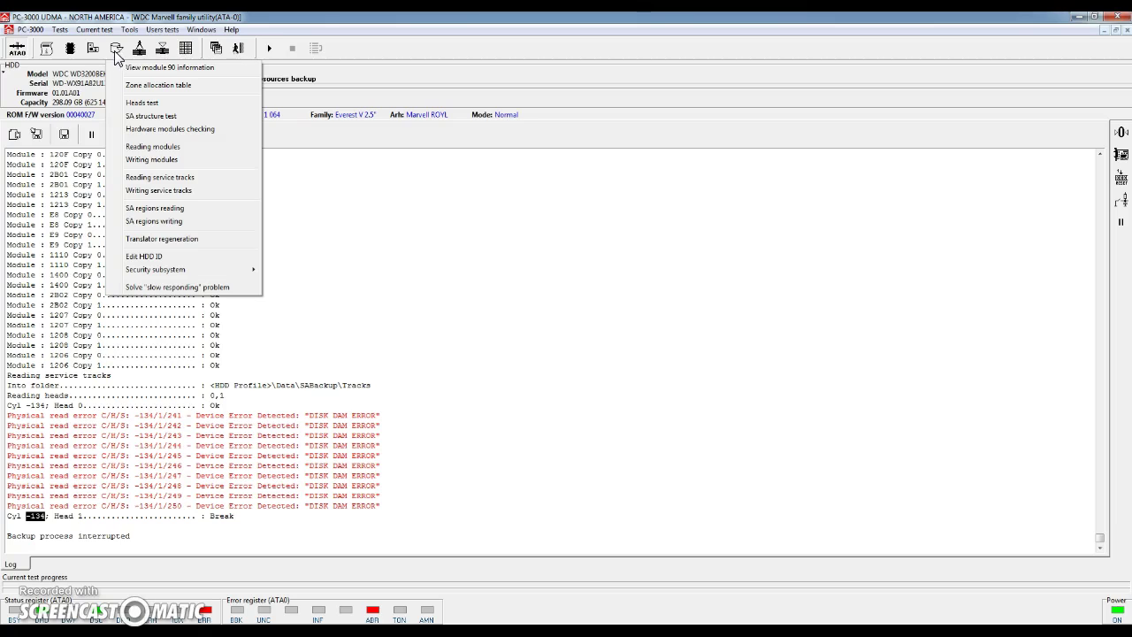
Select all service tracks in Reading service tracks and start reading them.
{"action": "left_click", "coordinate": [138, 179]}
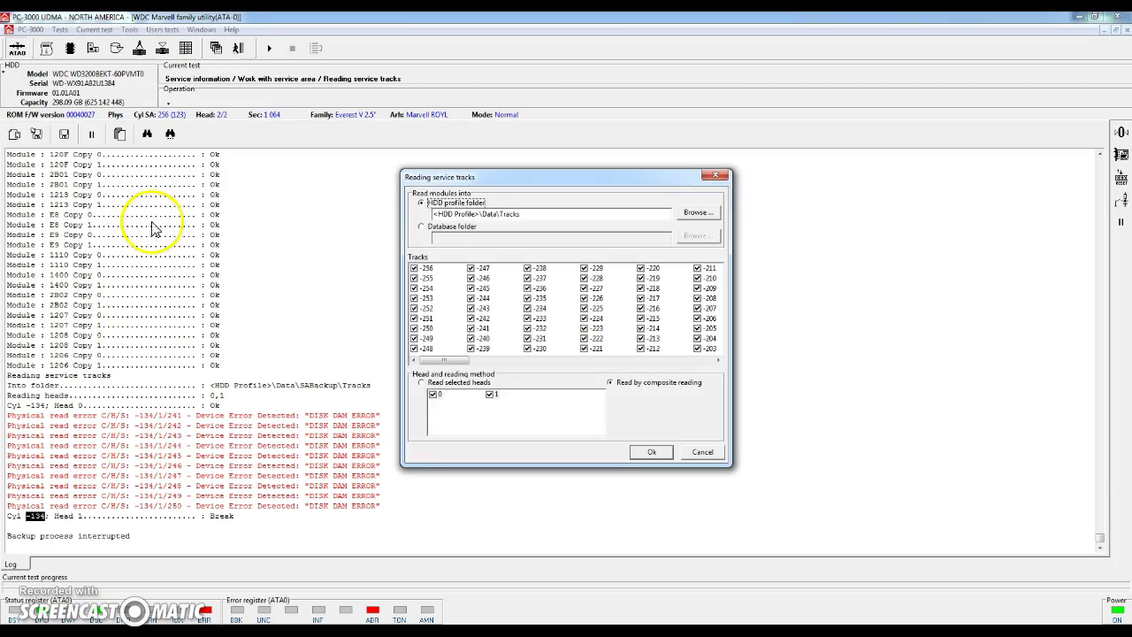
{"action": "left_click_drag", "start_coordinate": [437, 357], "coordinate": [555, 348]}
{"action": "right_click", "coordinate": [555, 348]}
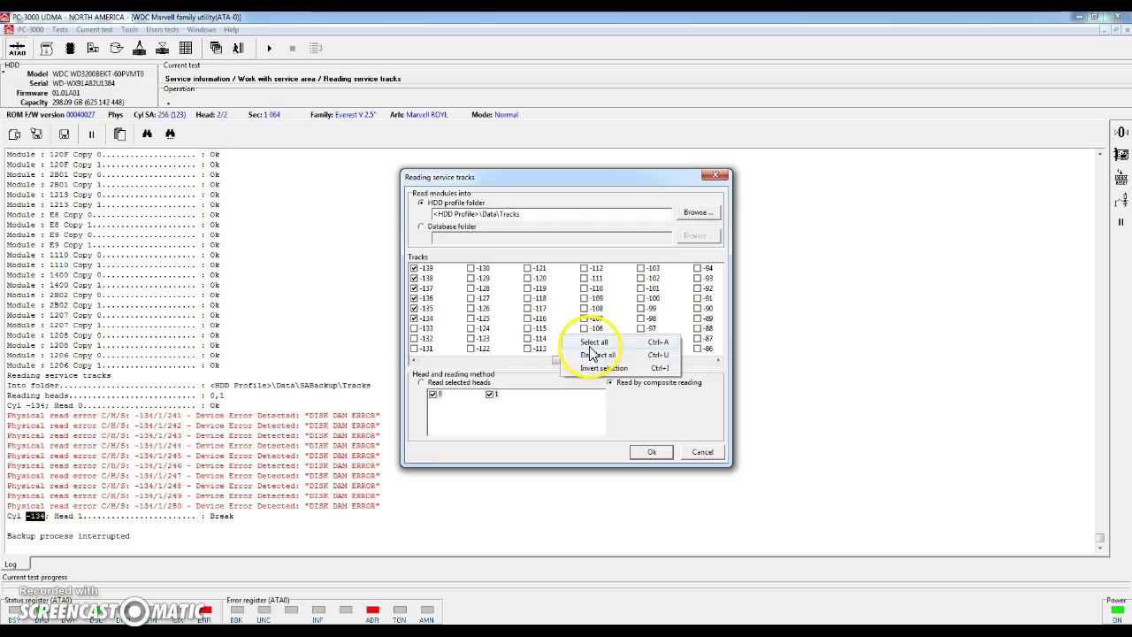
{"action": "left_click", "coordinate": [602, 343]}
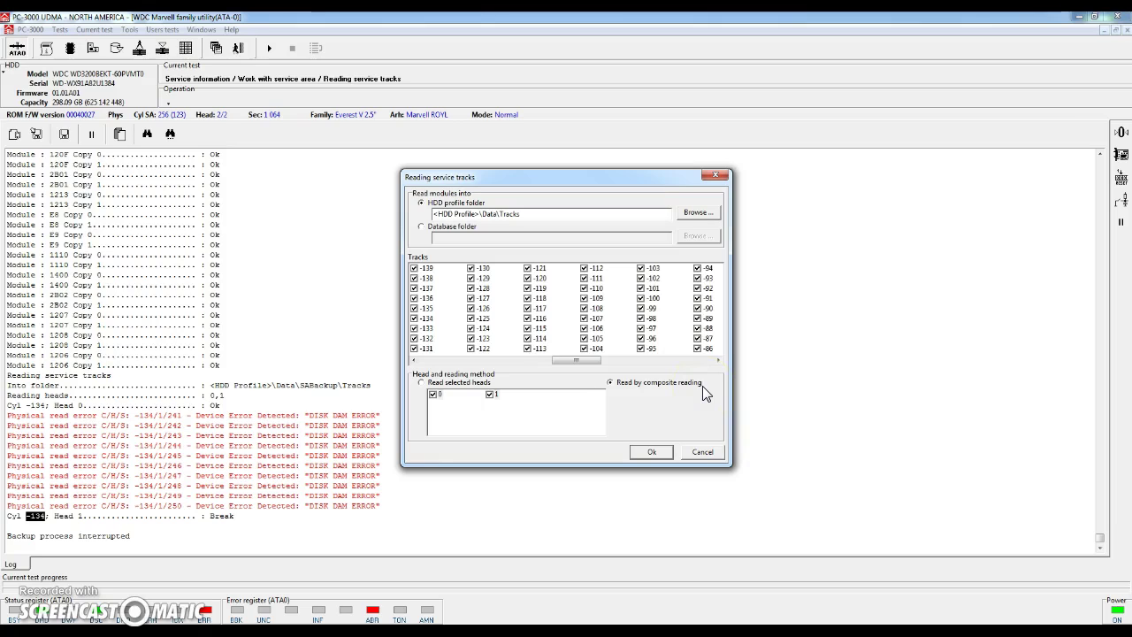
{"action": "left_click", "coordinate": [653, 452]}
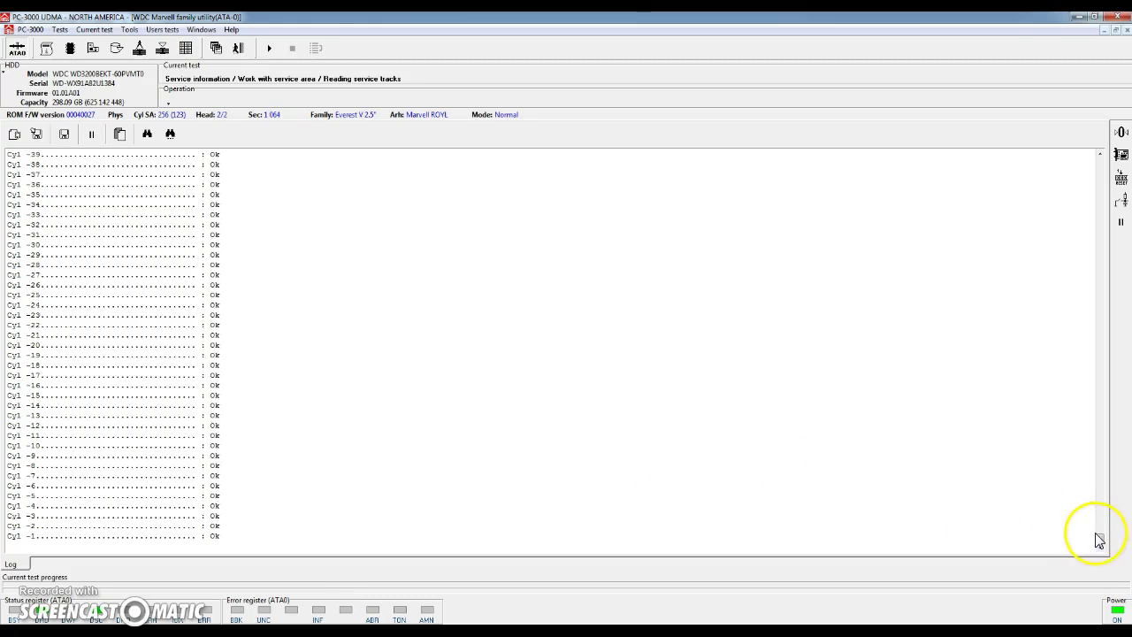
Scroll the log to confirm cylinders -256 through -1 all read Ok.
{"action": "mouse_move", "coordinate": [1102, 540]}
{"action": "left_mouse_down"}
{"action": "mouse_move", "coordinate": [1100, 465]}
{"action": "mouse_move", "coordinate": [1101, 545]}
{"action": "left_mouse_up"}
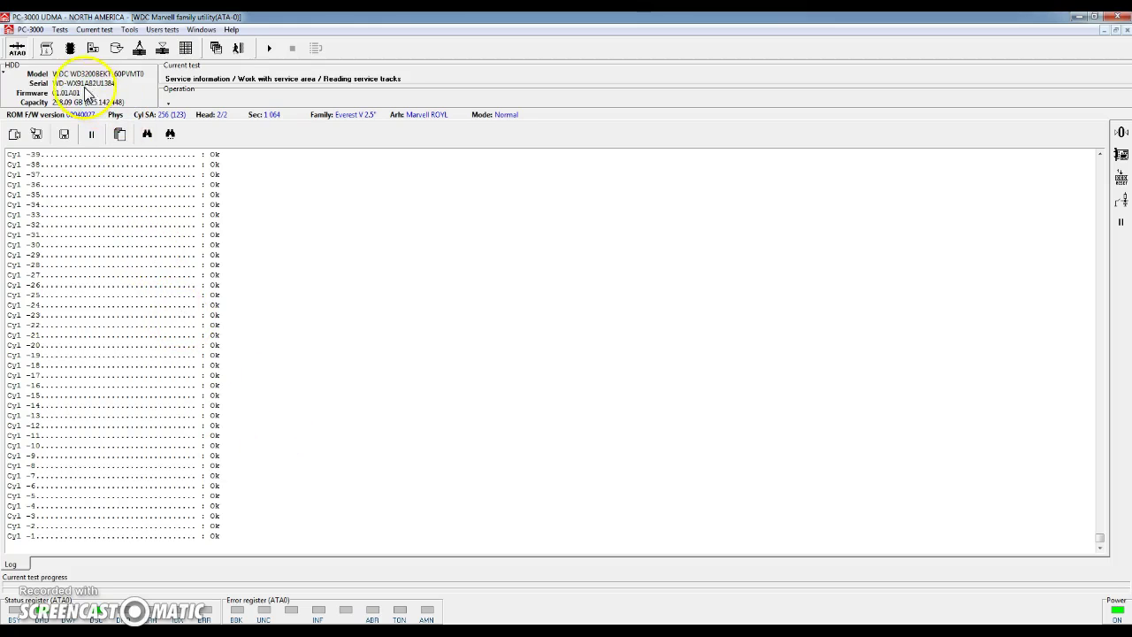
{"action": "left_click", "coordinate": [47, 47]}
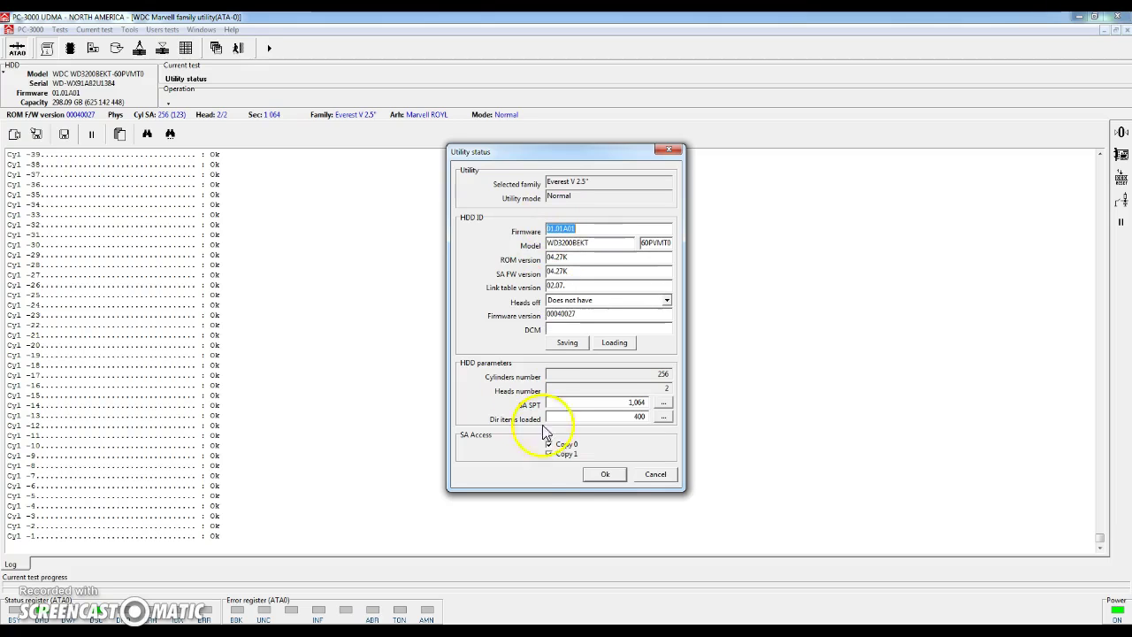
{"action": "left_click", "coordinate": [603, 476]}
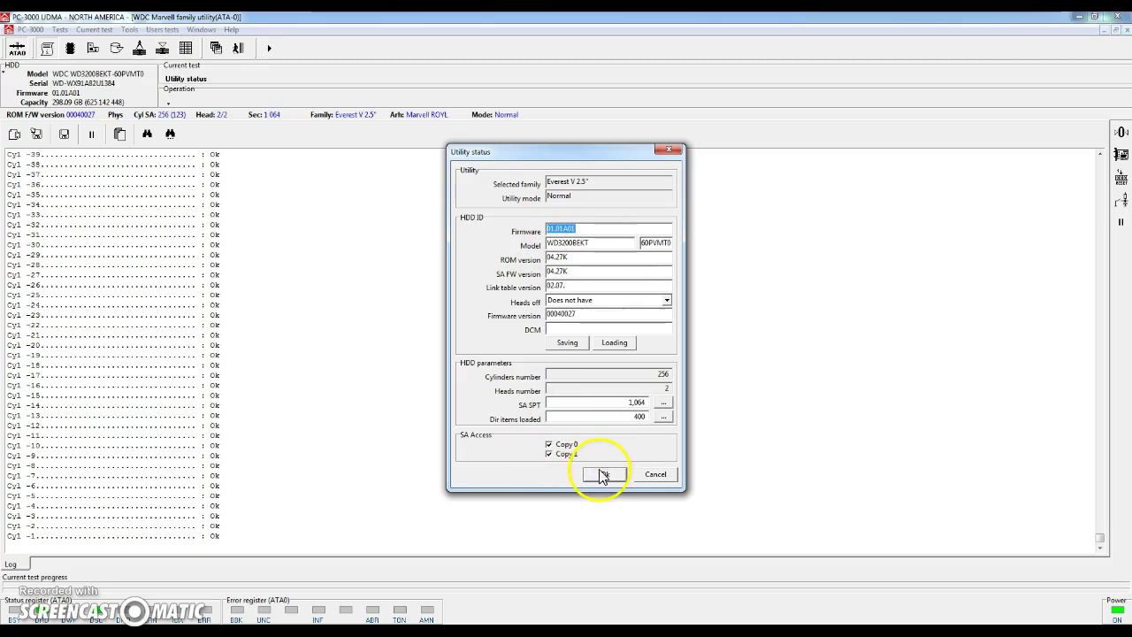
Display View ROM information in the log and highlight the two Micro Jog rows.
{"action": "left_click", "coordinate": [69, 49]}
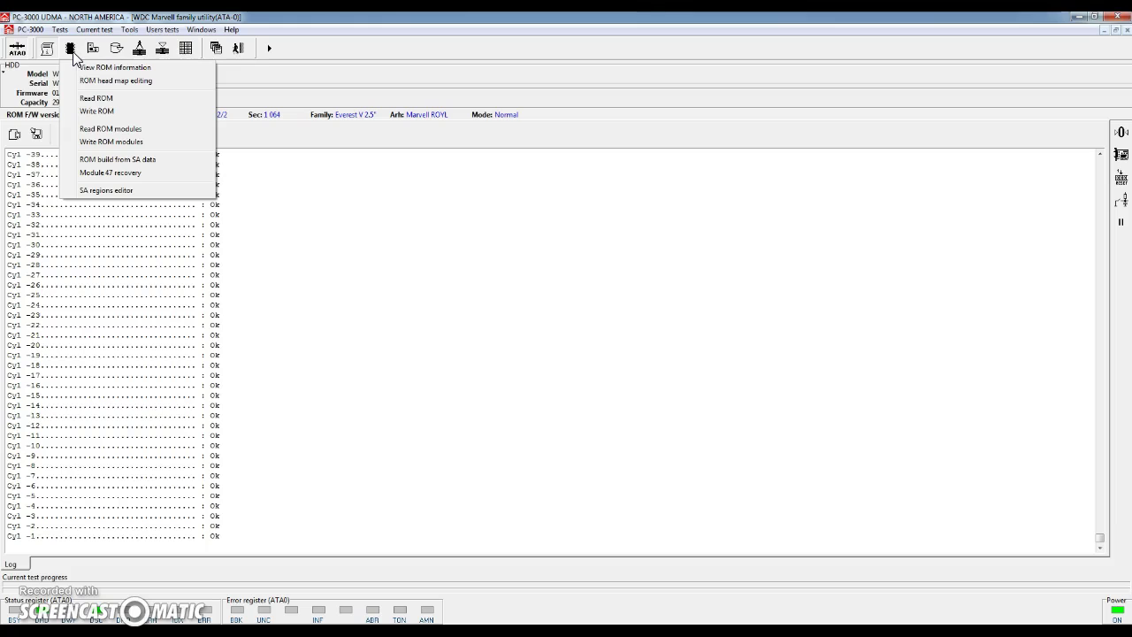
{"action": "left_click", "coordinate": [71, 78]}
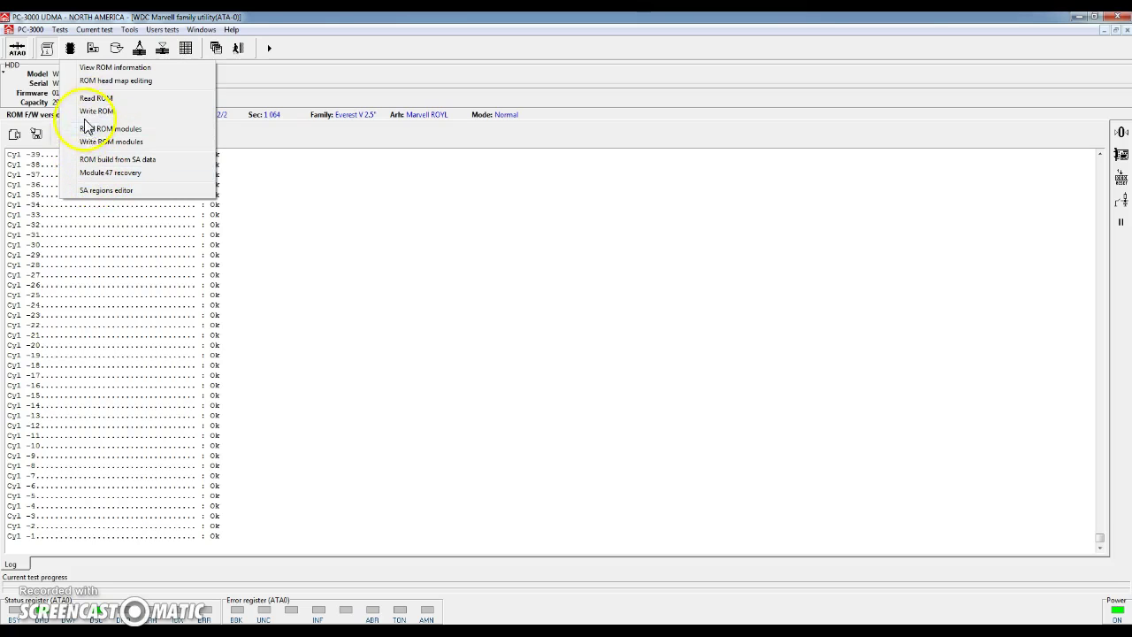
{"action": "left_click", "coordinate": [95, 68]}
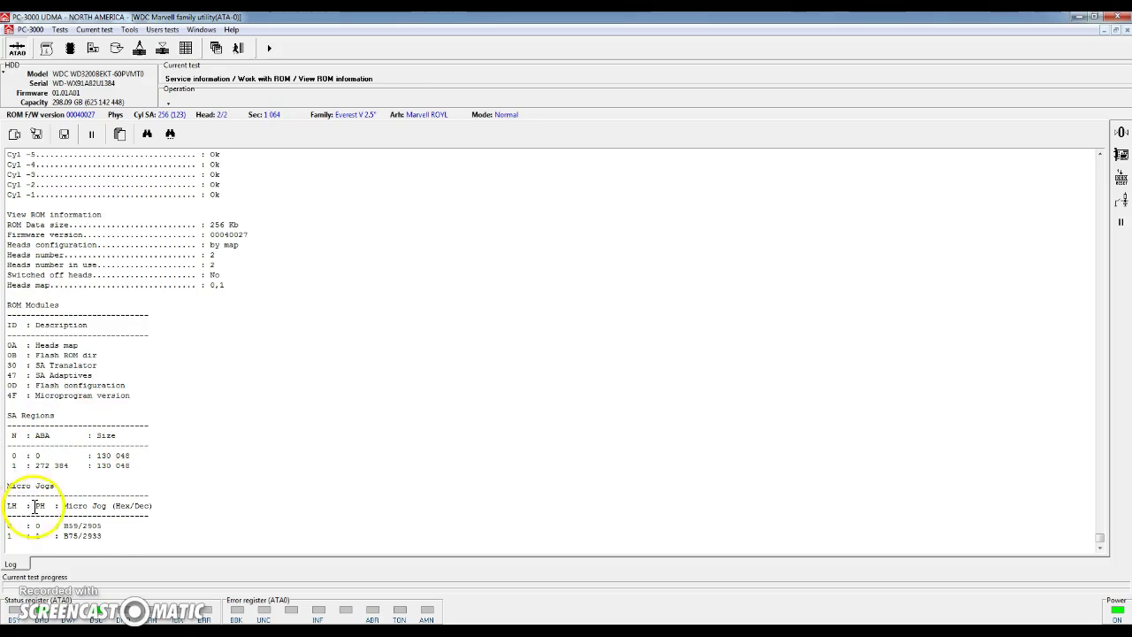
{"action": "left_click_drag", "start_coordinate": [103, 538], "coordinate": [16, 530]}
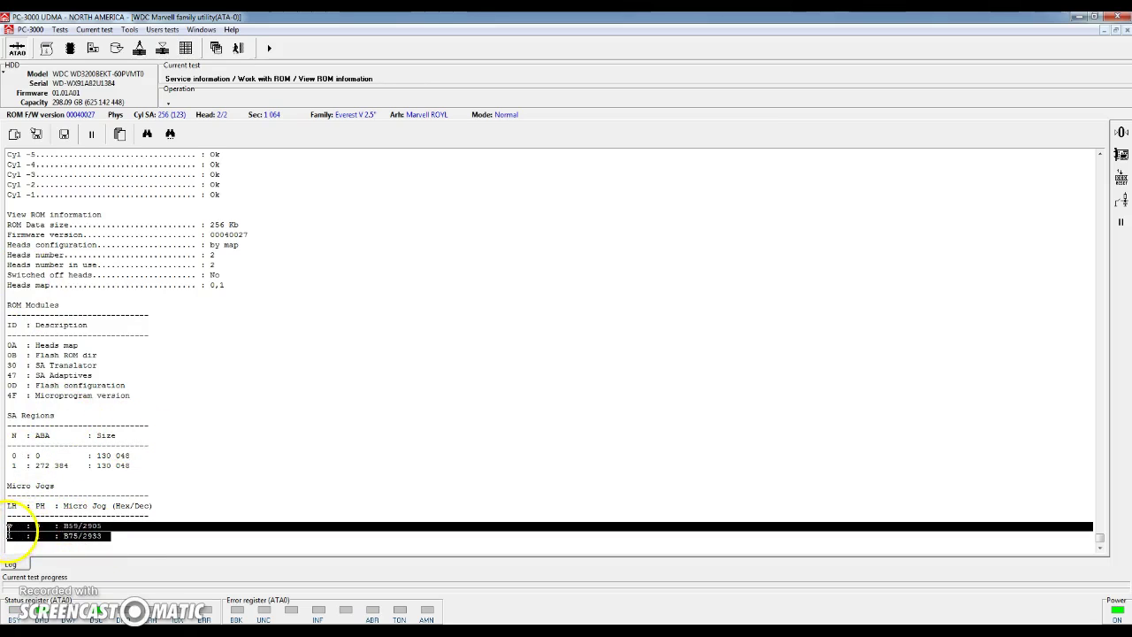
{"action": "left_click", "coordinate": [124, 536]}
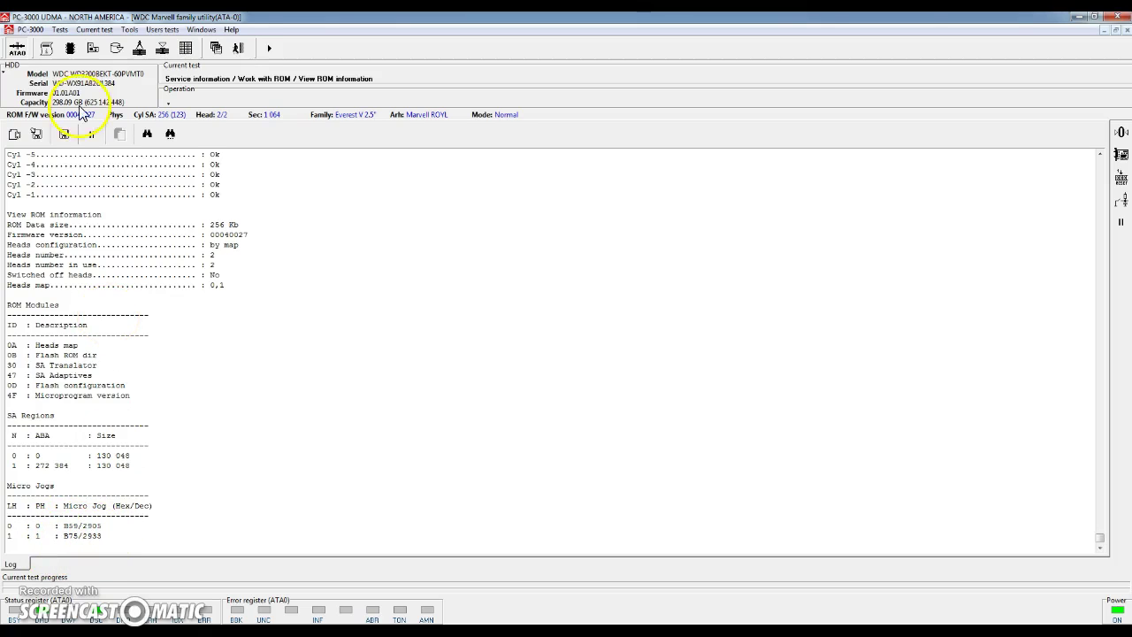
Run RAM head map editing and accept the Type2 heads map unchanged.
{"action": "left_click", "coordinate": [93, 50]}
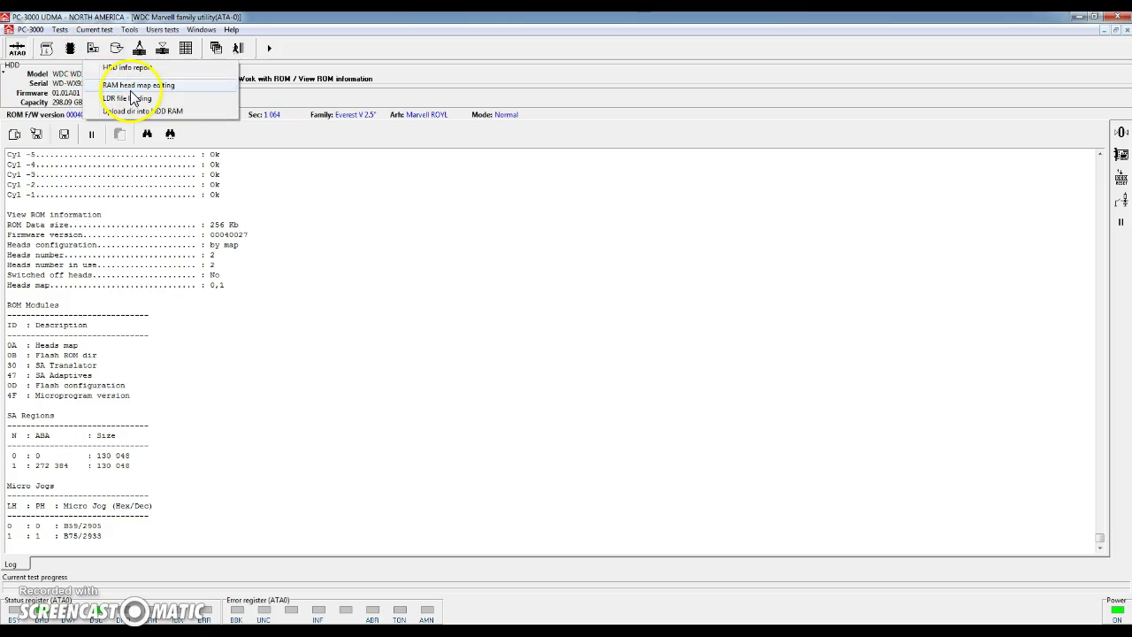
{"action": "left_click", "coordinate": [111, 85]}
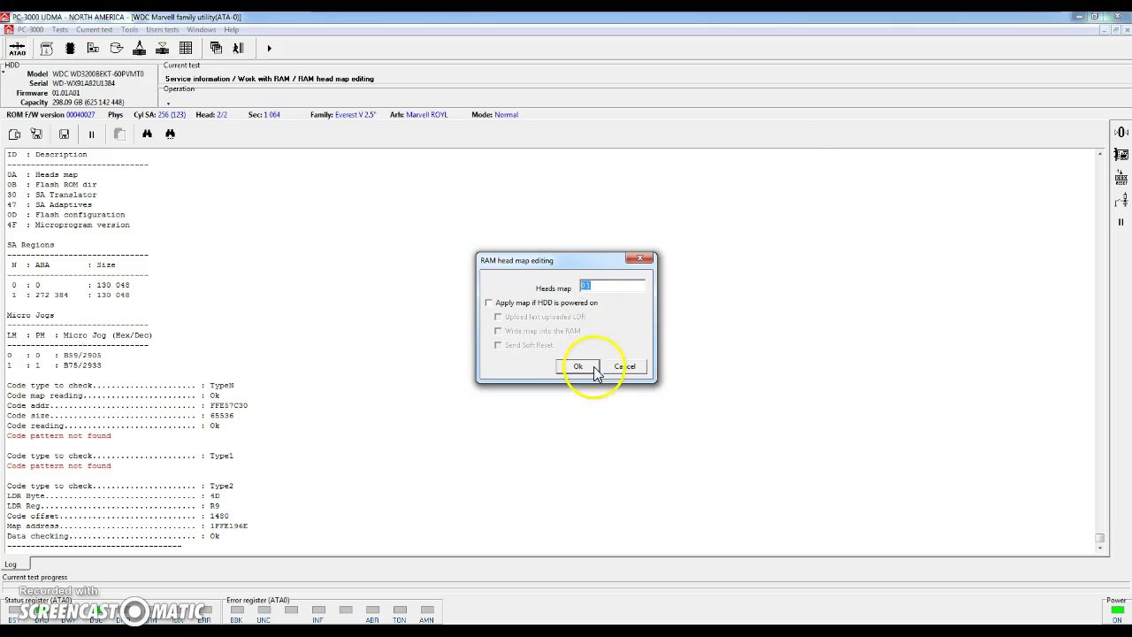
{"action": "left_click", "coordinate": [617, 371]}
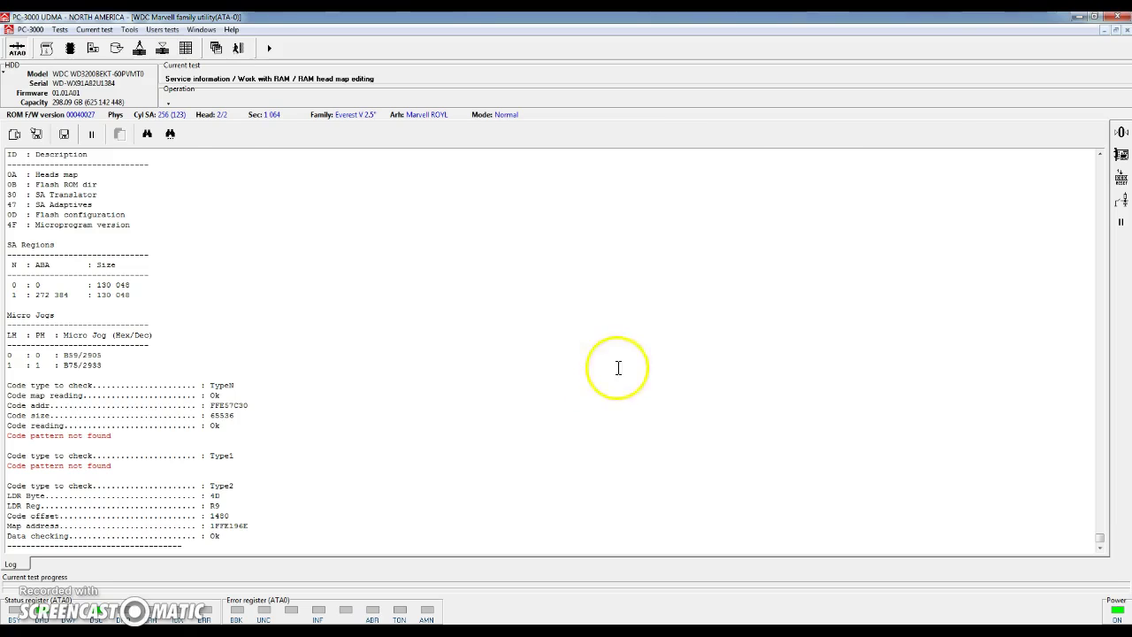
{"action": "left_click", "coordinate": [115, 50]}
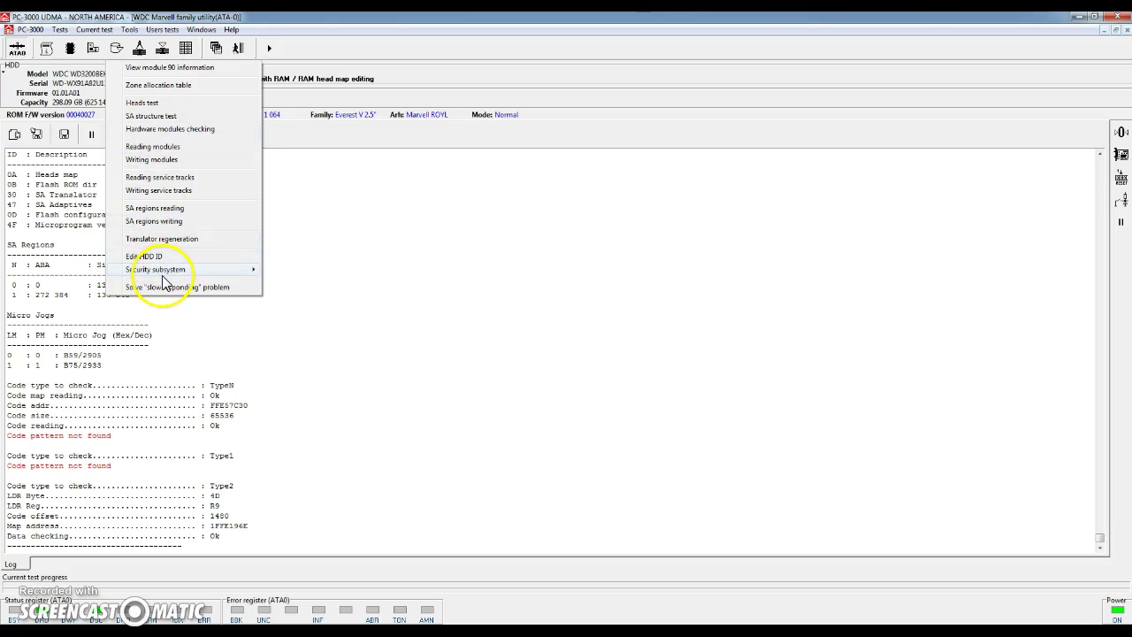
{"action": "left_click", "coordinate": [174, 358]}
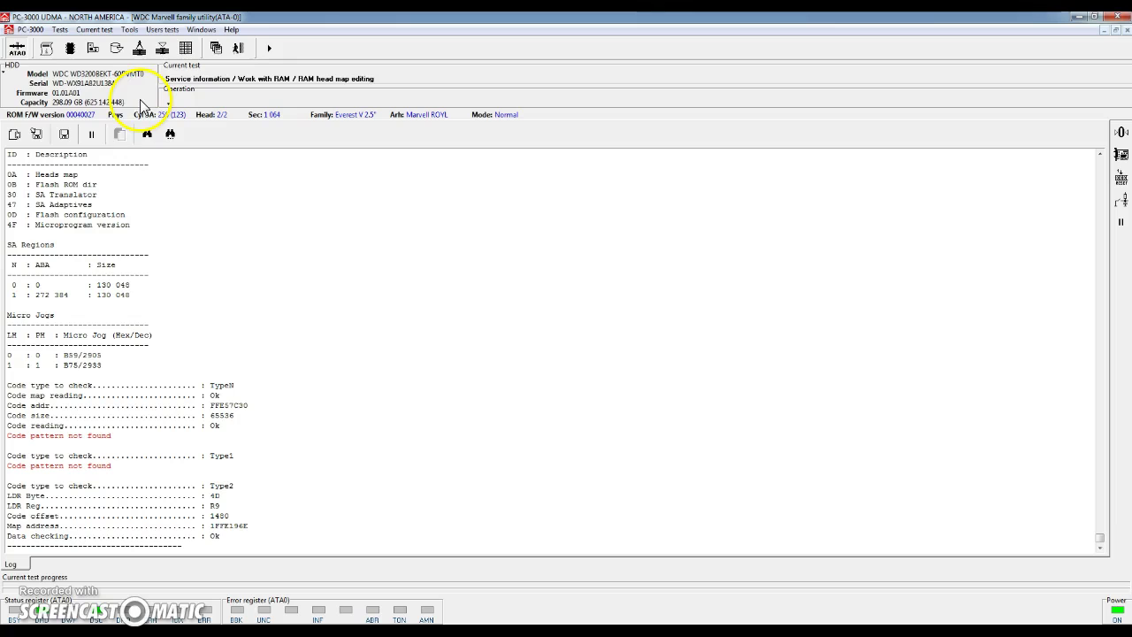
Open the Modules directory from Utility extensions and sort the modules ascending by Cr.level.
{"action": "left_click", "coordinate": [130, 30]}
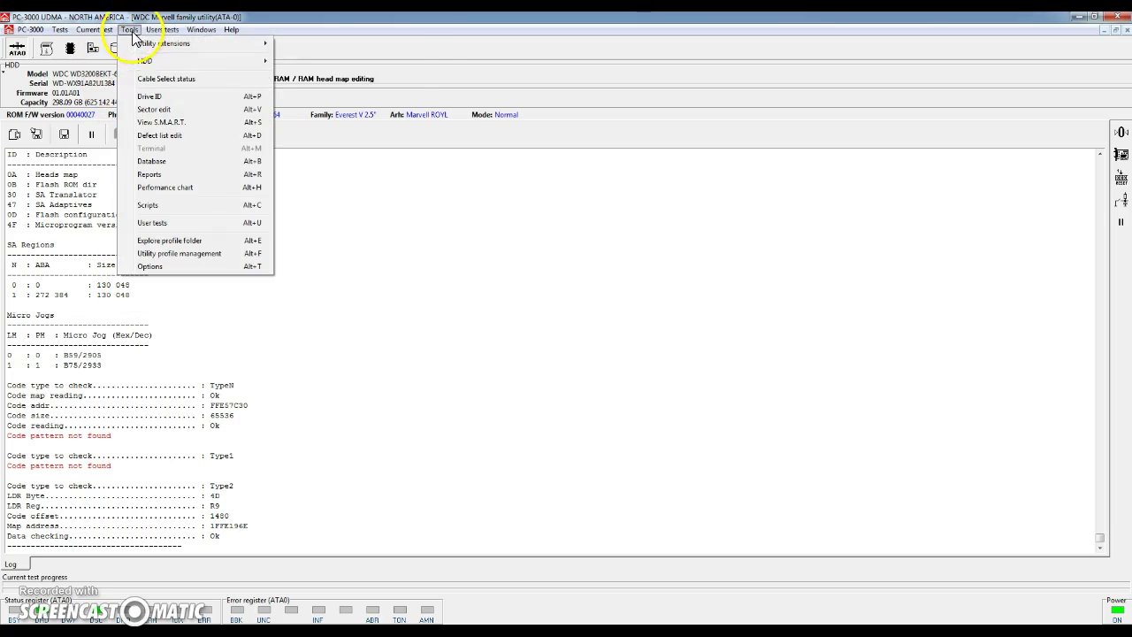
{"action": "mouse_move", "coordinate": [141, 44]}
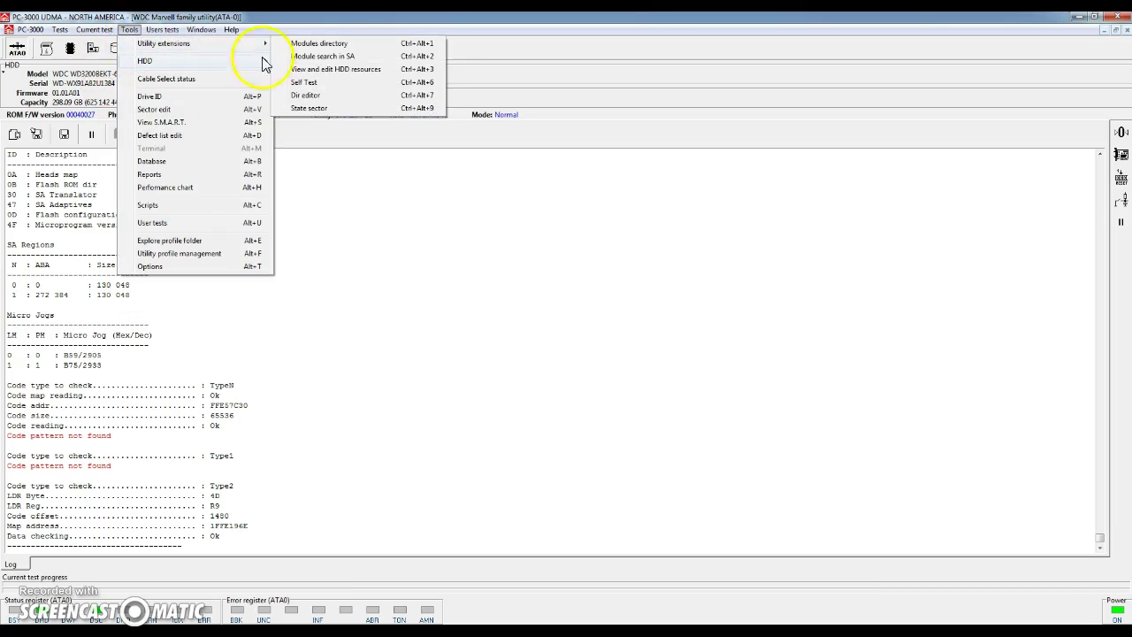
{"action": "left_click", "coordinate": [362, 46]}
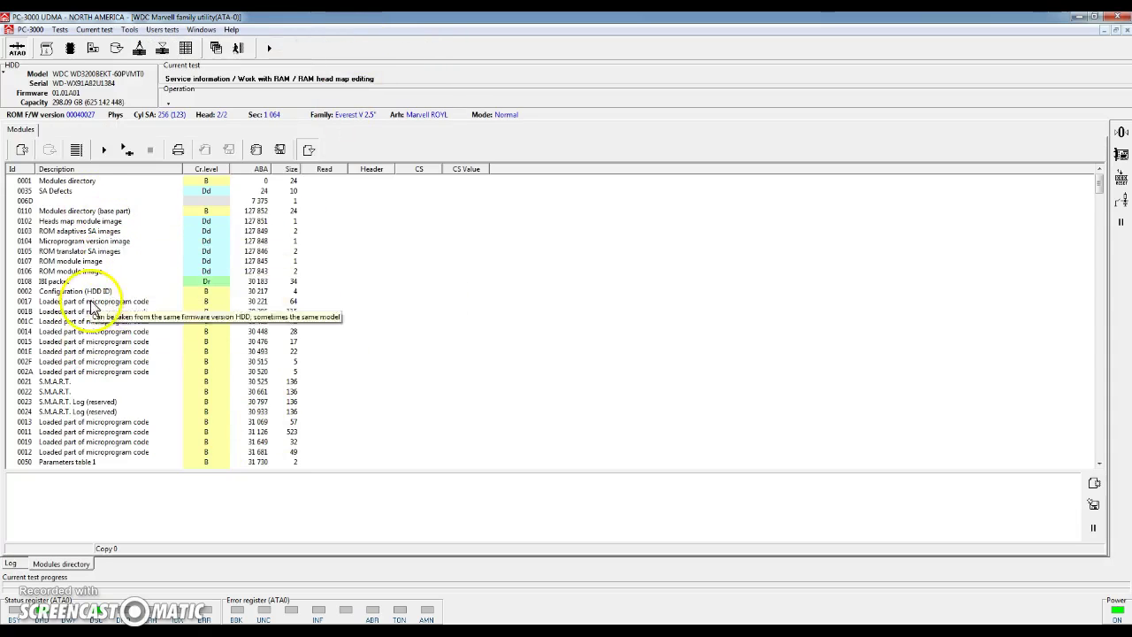
{"action": "scroll", "coordinate": [93, 310], "scroll_direction": "down", "scroll_amount": 9}
{"action": "scroll", "coordinate": [95, 357], "scroll_direction": "down", "scroll_amount": 5}
{"action": "scroll", "coordinate": [94, 359], "scroll_direction": "up", "scroll_amount": 10}
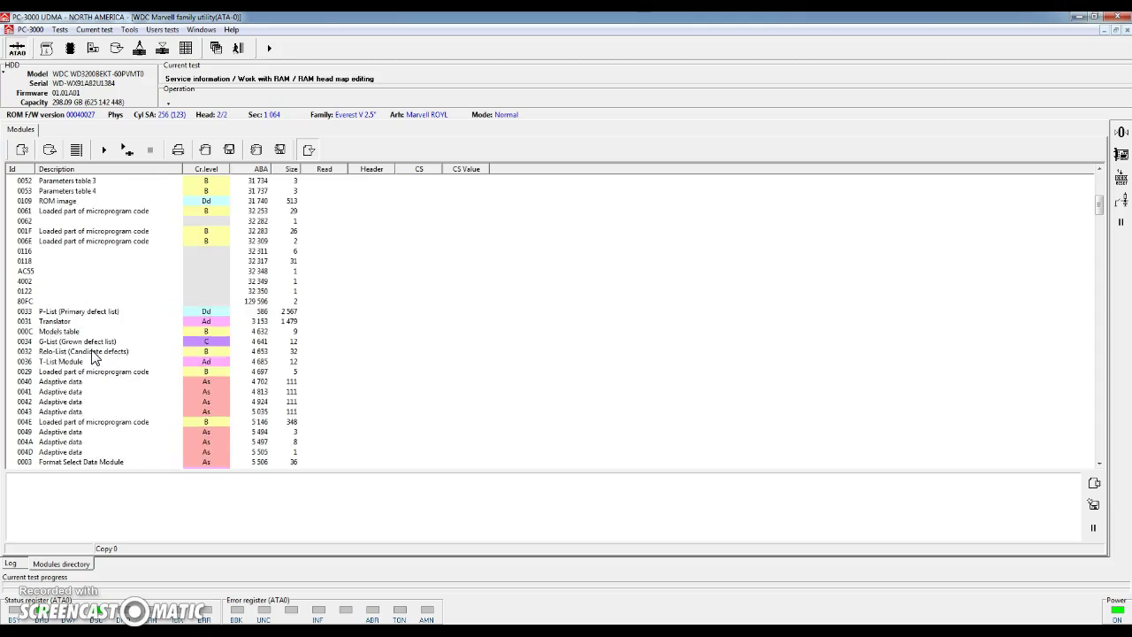
{"action": "left_click", "coordinate": [205, 169]}
{"action": "scroll", "coordinate": [221, 230], "scroll_direction": "up", "scroll_amount": 4}
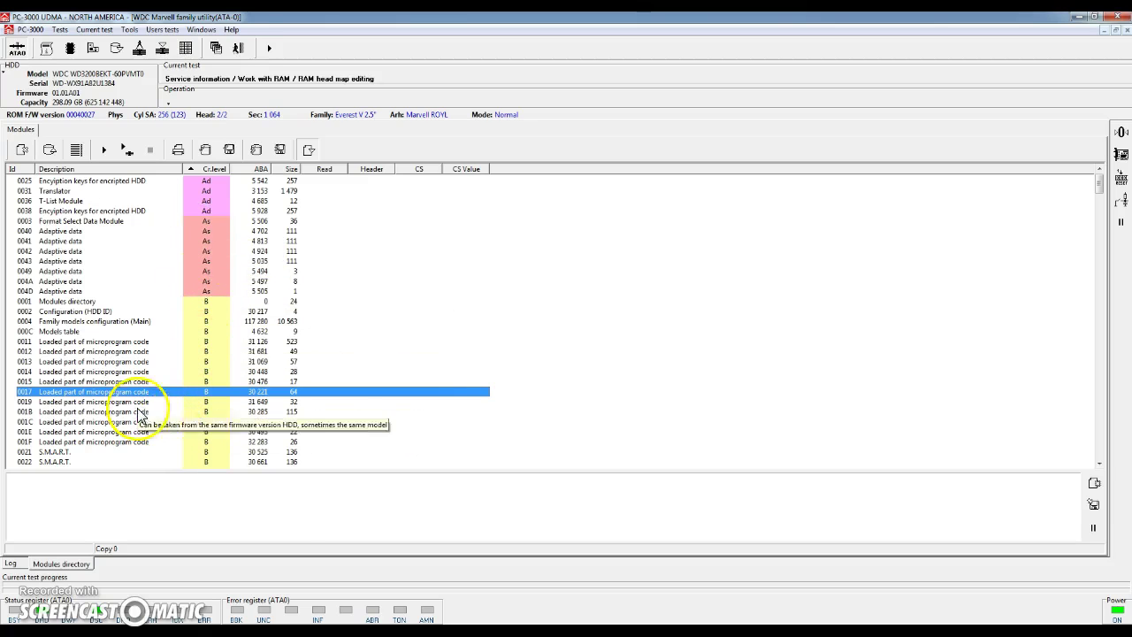
{"action": "left_click", "coordinate": [63, 221]}
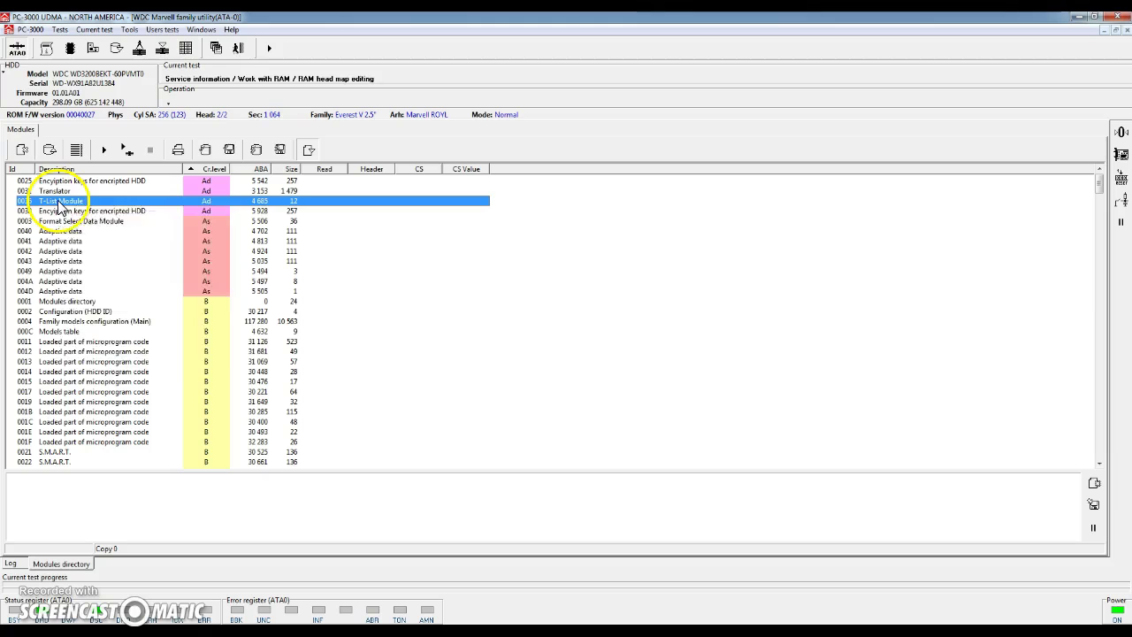
{"action": "right_click", "coordinate": [58, 200]}
{"action": "left_click", "coordinate": [71, 207]}
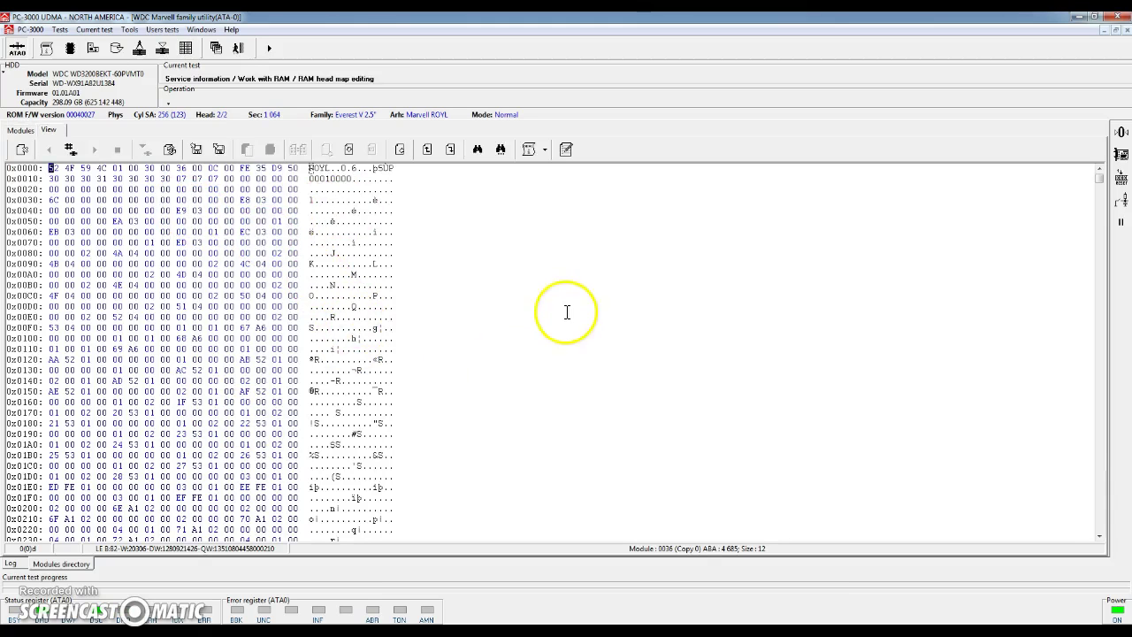
{"action": "left_click", "coordinate": [546, 149]}
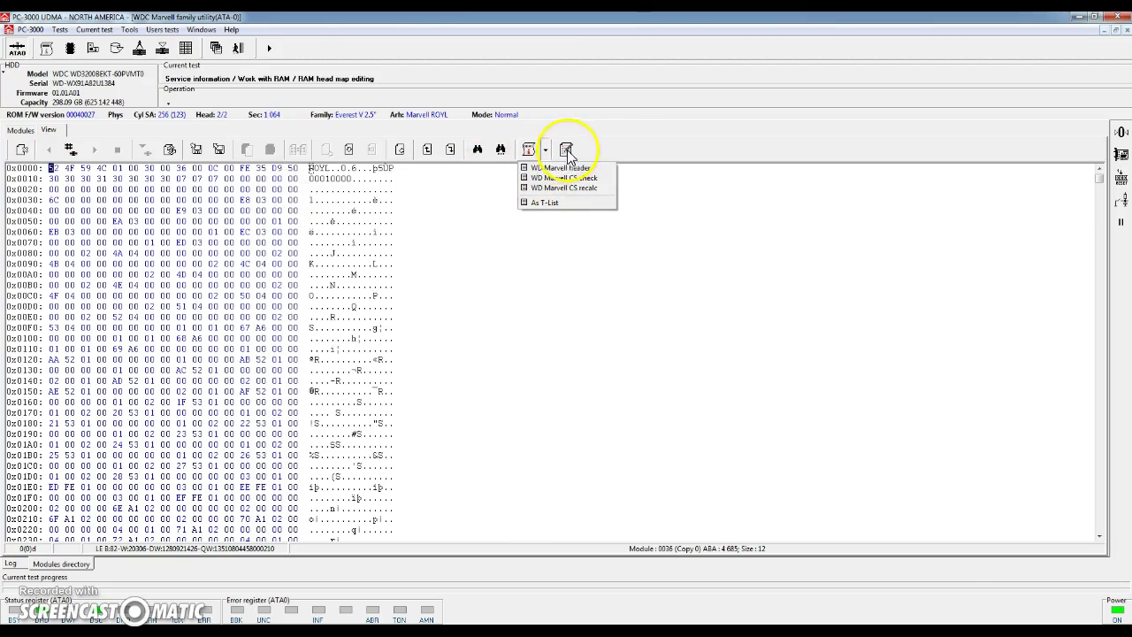
{"action": "left_click", "coordinate": [619, 147]}
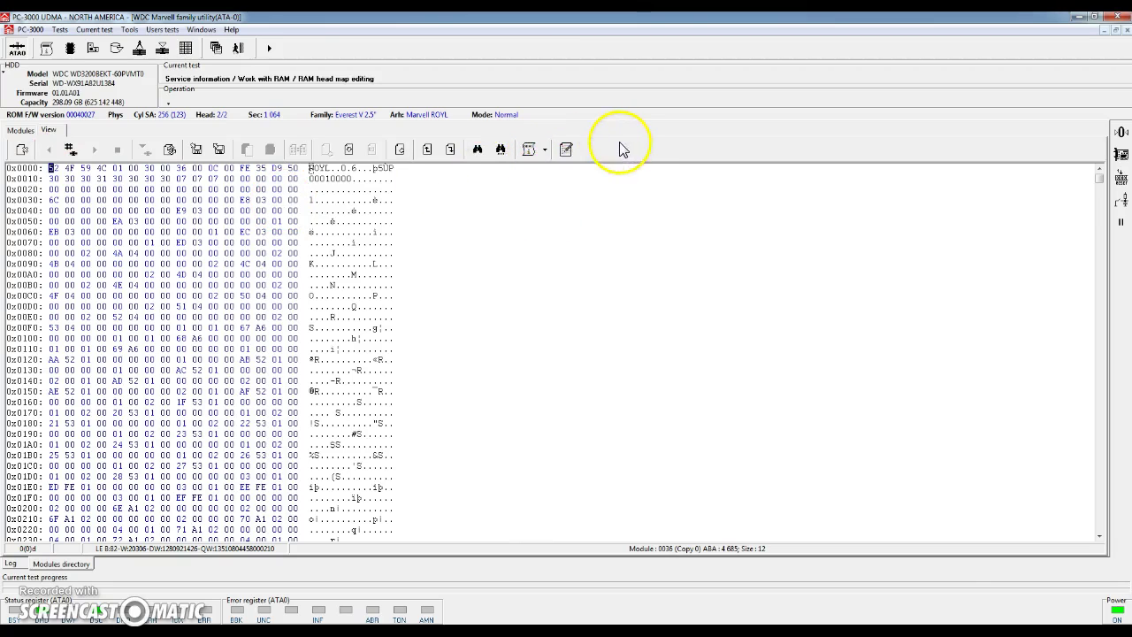
{"action": "left_click", "coordinate": [567, 150]}
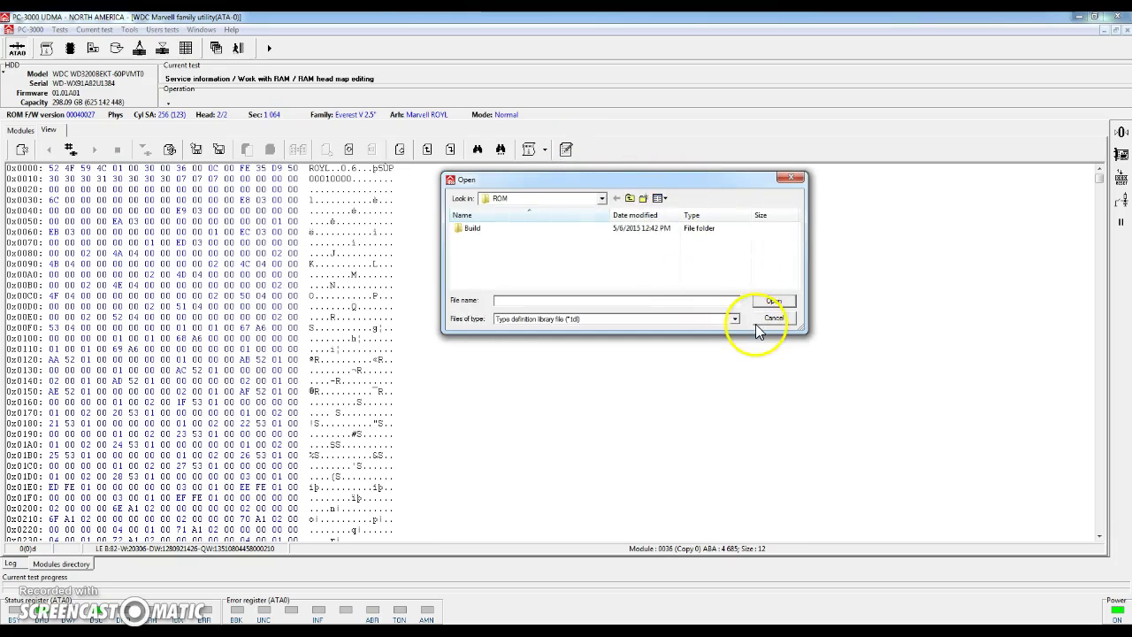
{"action": "left_click", "coordinate": [770, 318]}
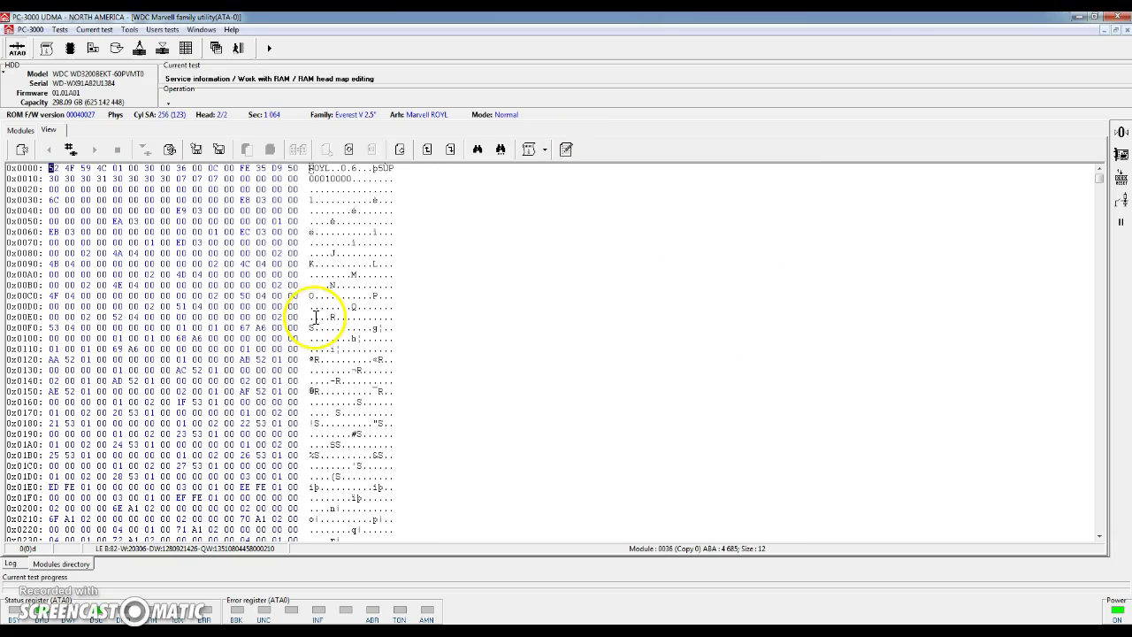
{"action": "left_click", "coordinate": [29, 152]}
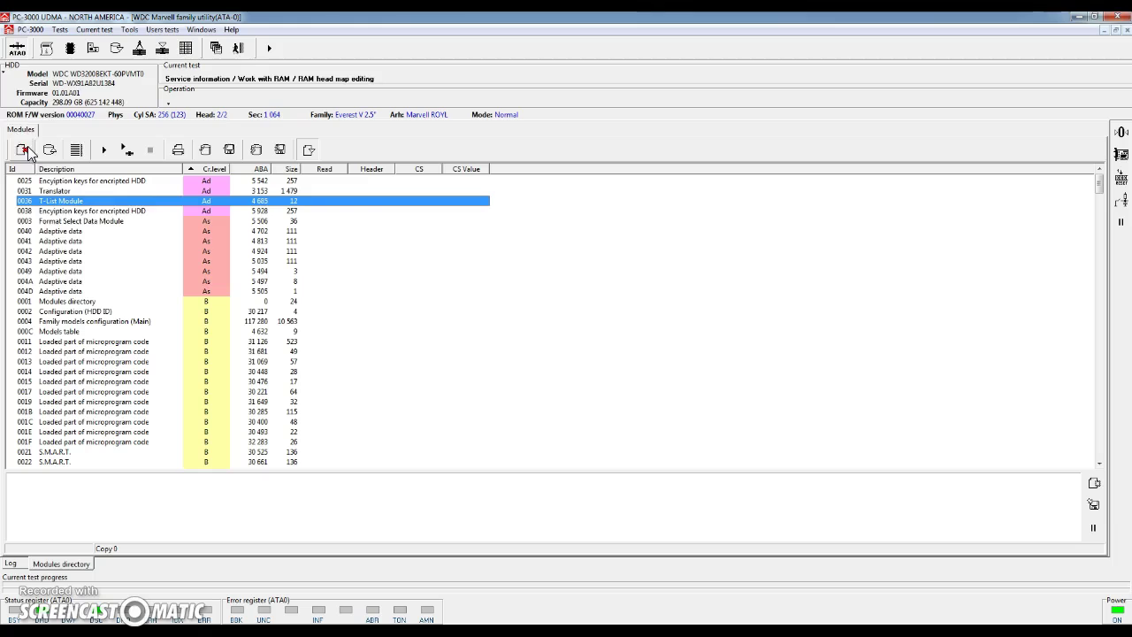
{"action": "left_click", "coordinate": [63, 192]}
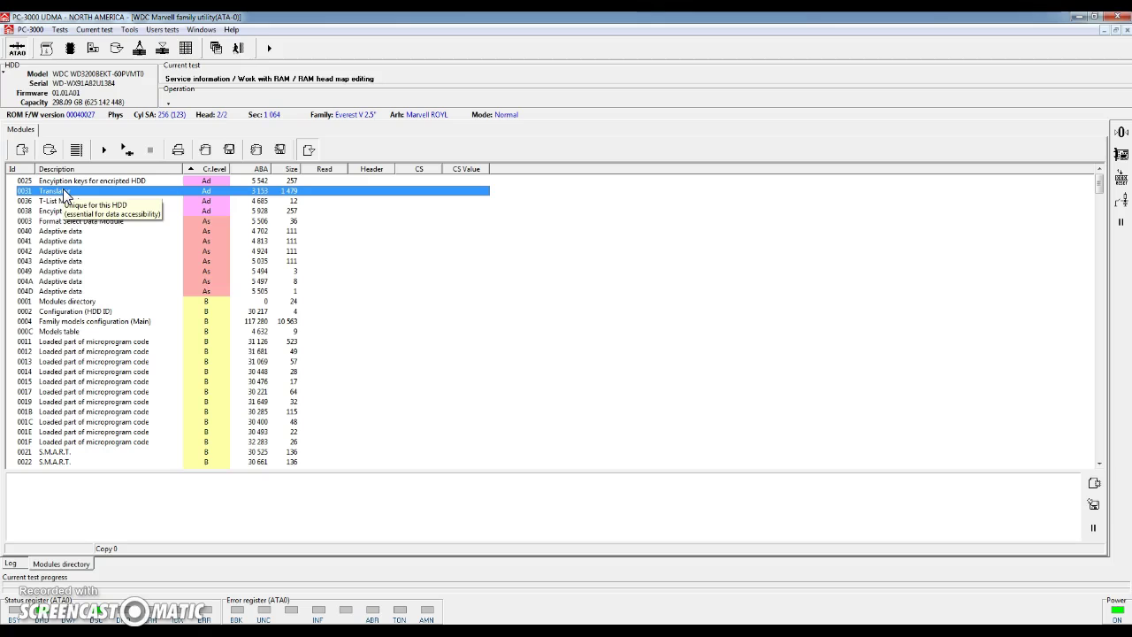
{"action": "left_click", "coordinate": [62, 181]}
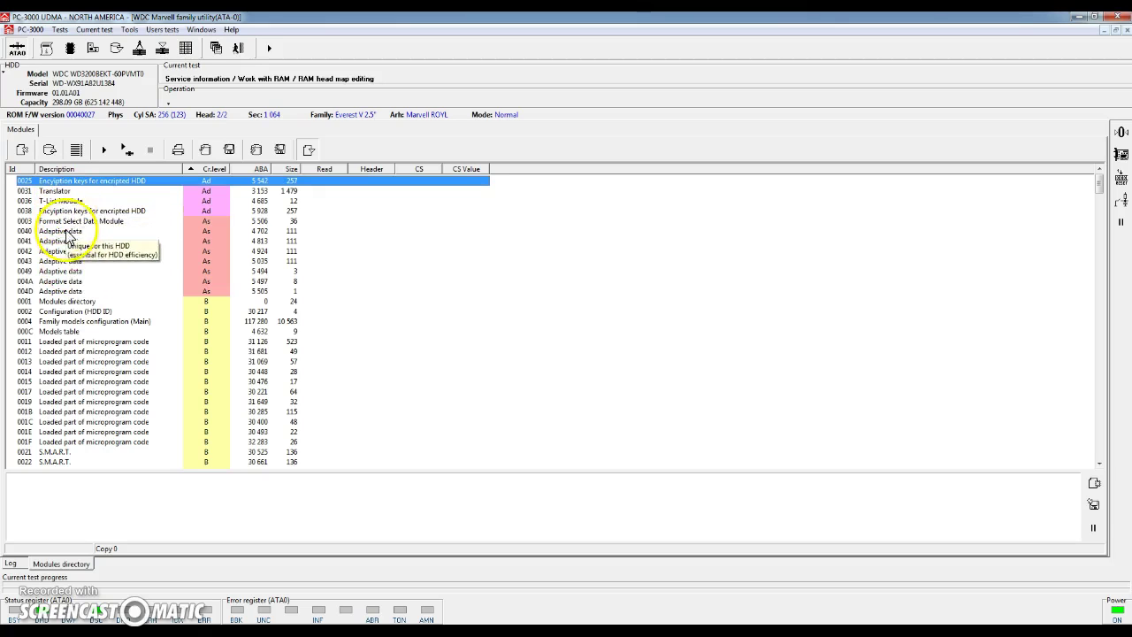
{"action": "left_click", "coordinate": [81, 312]}
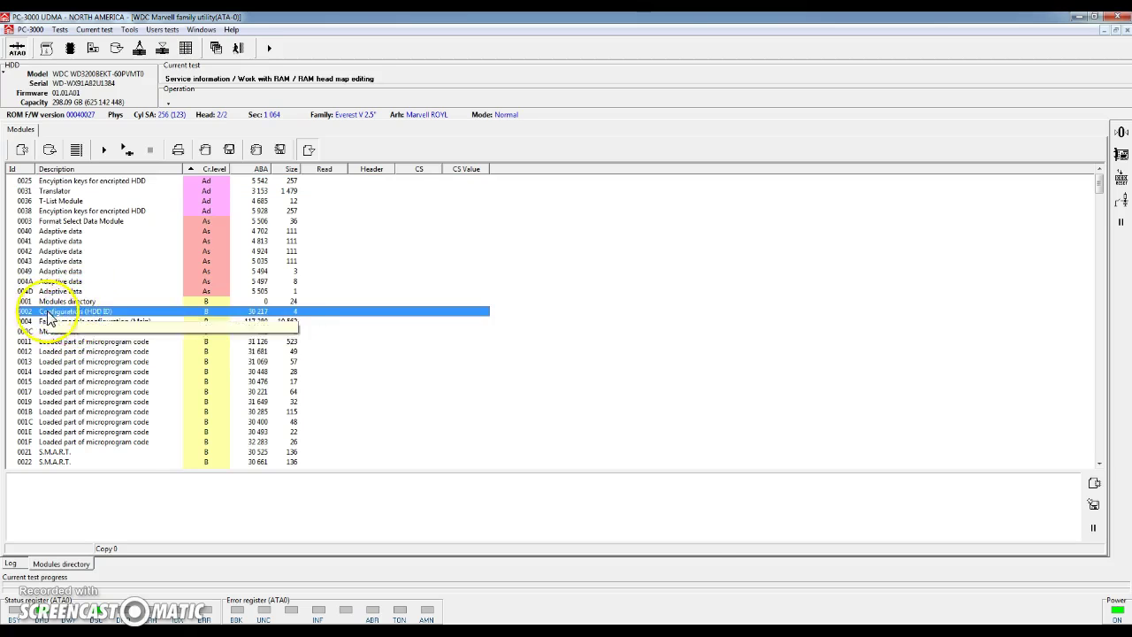
{"action": "double_click", "coordinate": [59, 312]}
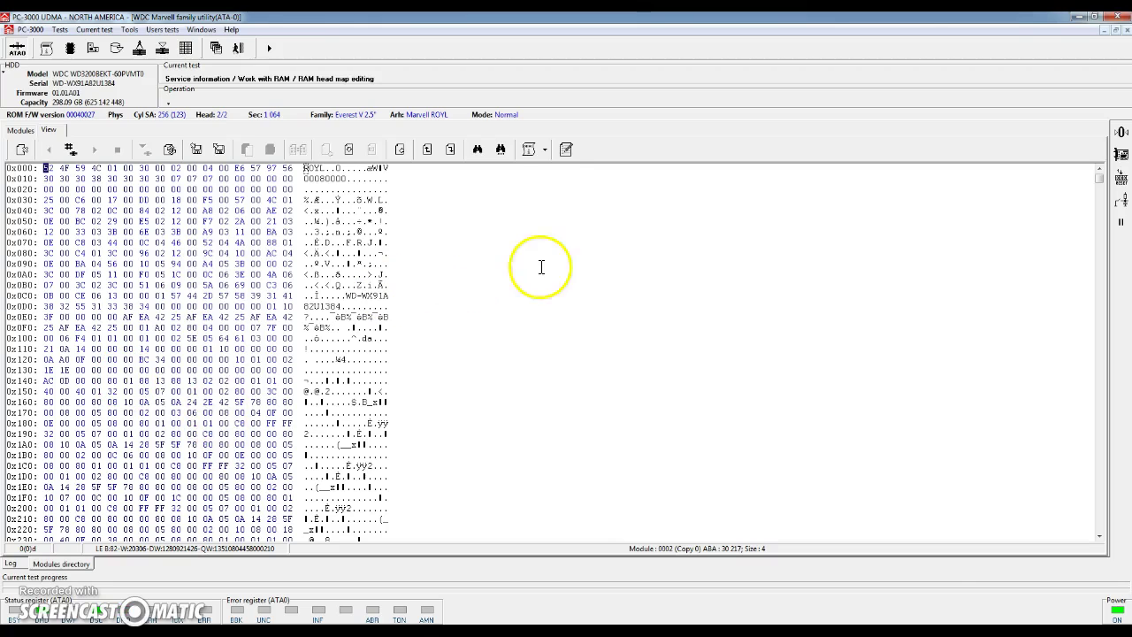
{"action": "left_click", "coordinate": [546, 152]}
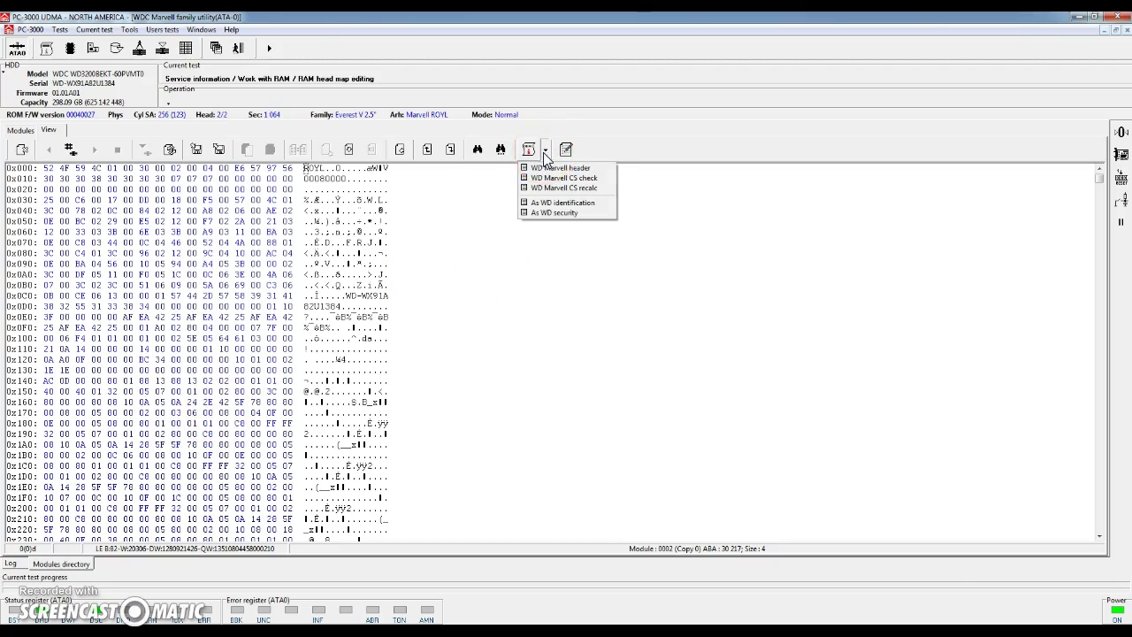
{"action": "left_click", "coordinate": [567, 203]}
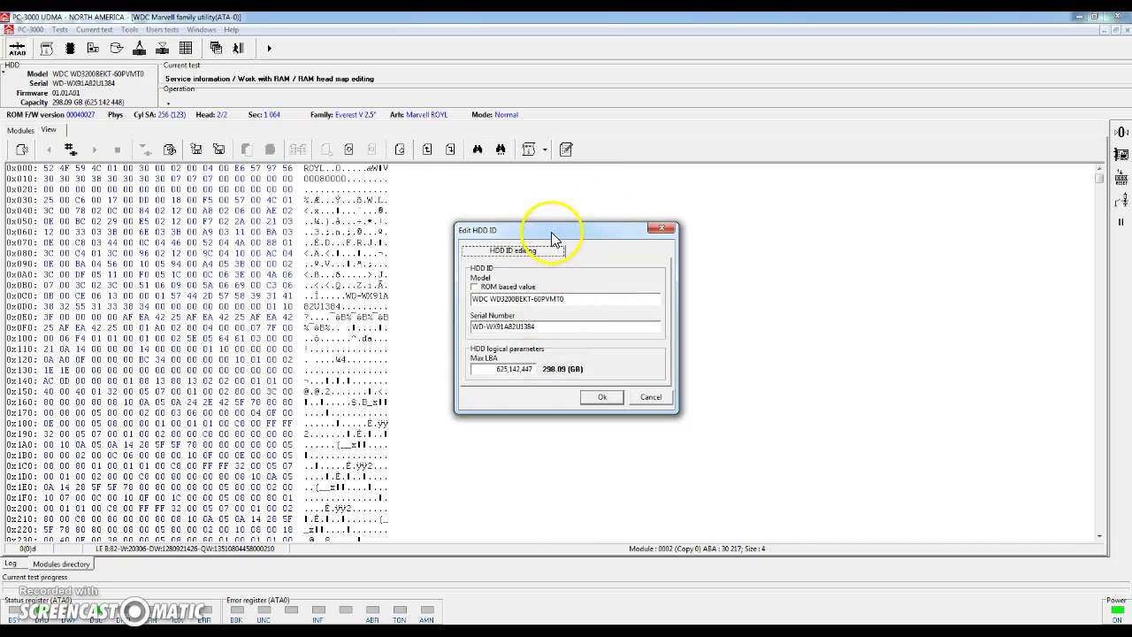
{"action": "left_click_drag", "start_coordinate": [552, 237], "coordinate": [620, 215]}
{"action": "left_click_drag", "start_coordinate": [609, 304], "coordinate": [522, 303]}
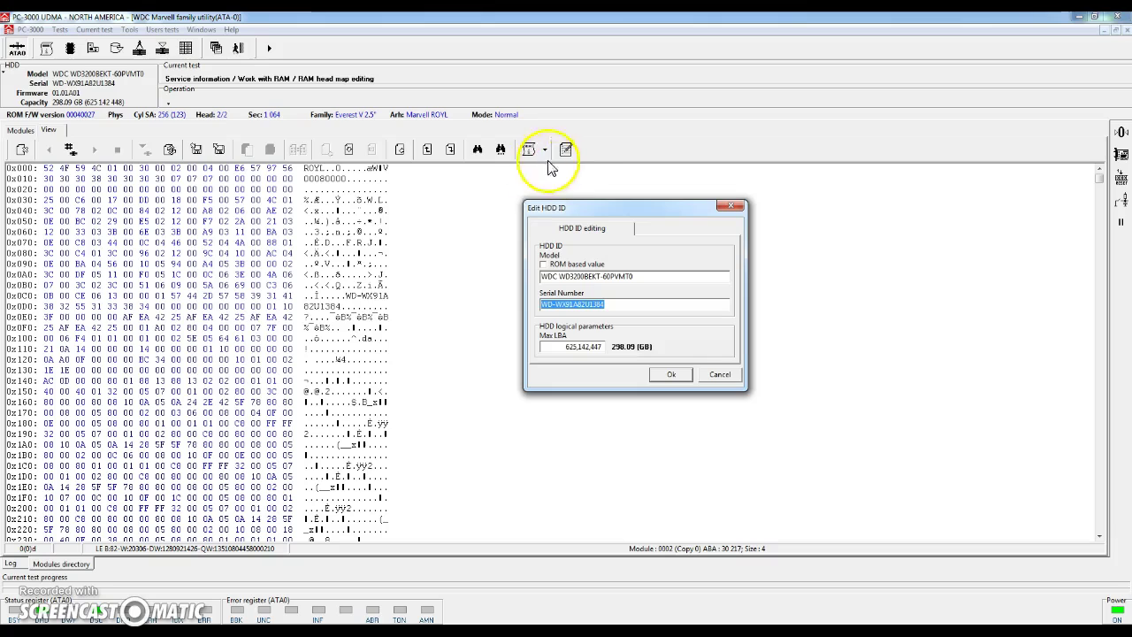
{"action": "left_click", "coordinate": [718, 375]}
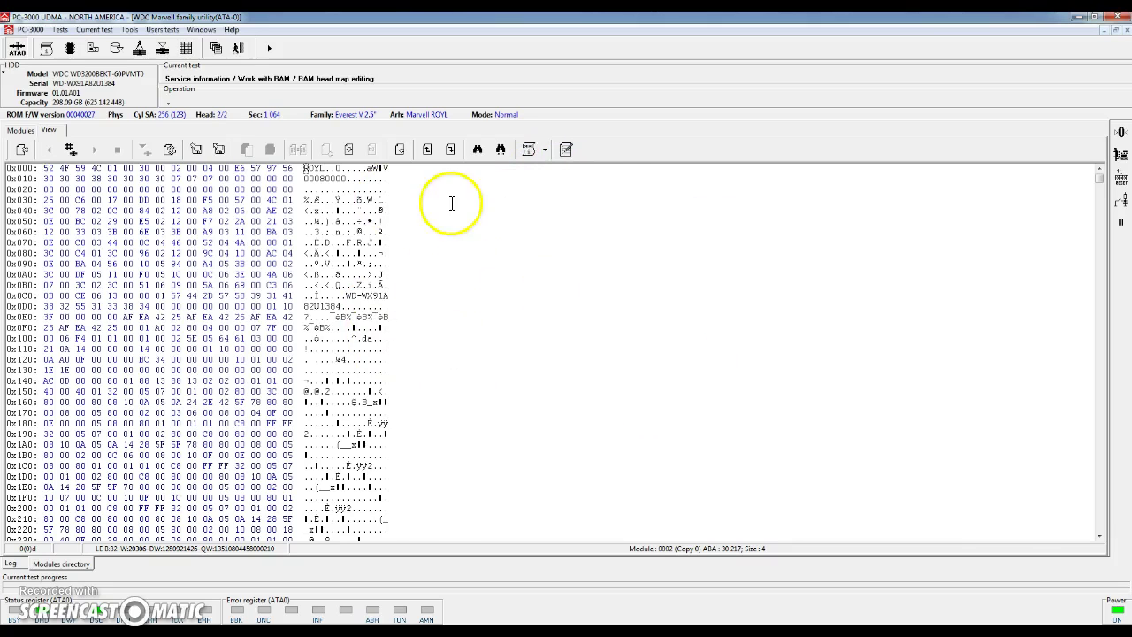
Return to the modules list and check the T-List module 0036 on its own.
{"action": "left_click", "coordinate": [23, 151]}
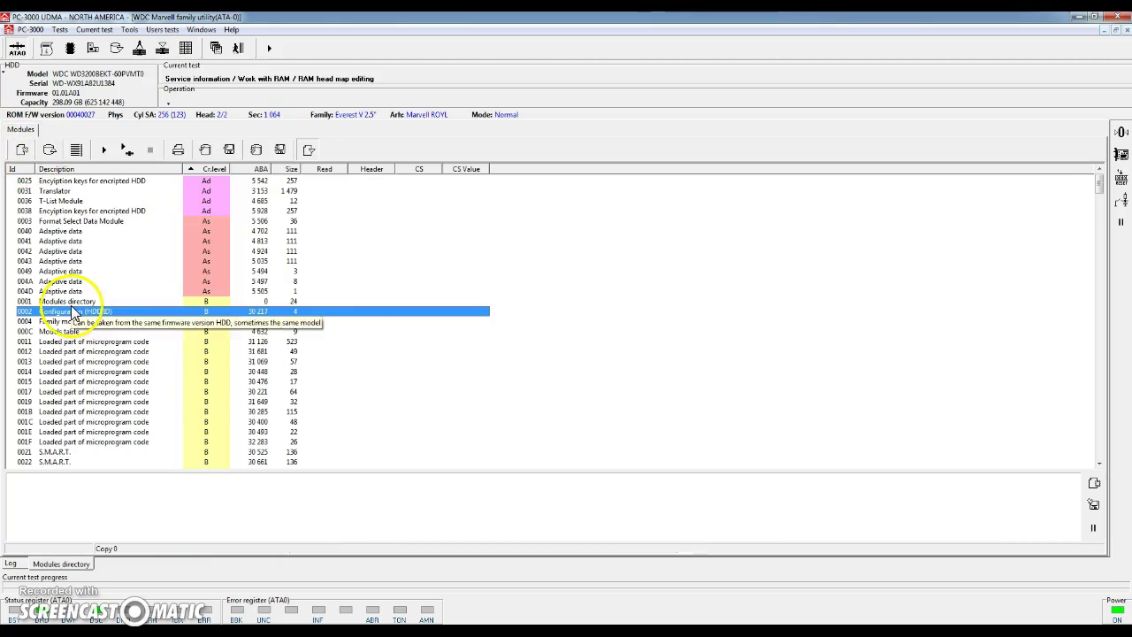
{"action": "scroll", "coordinate": [139, 291], "scroll_direction": "down", "scroll_amount": 4}
{"action": "scroll", "coordinate": [135, 301], "scroll_direction": "up", "scroll_amount": 4}
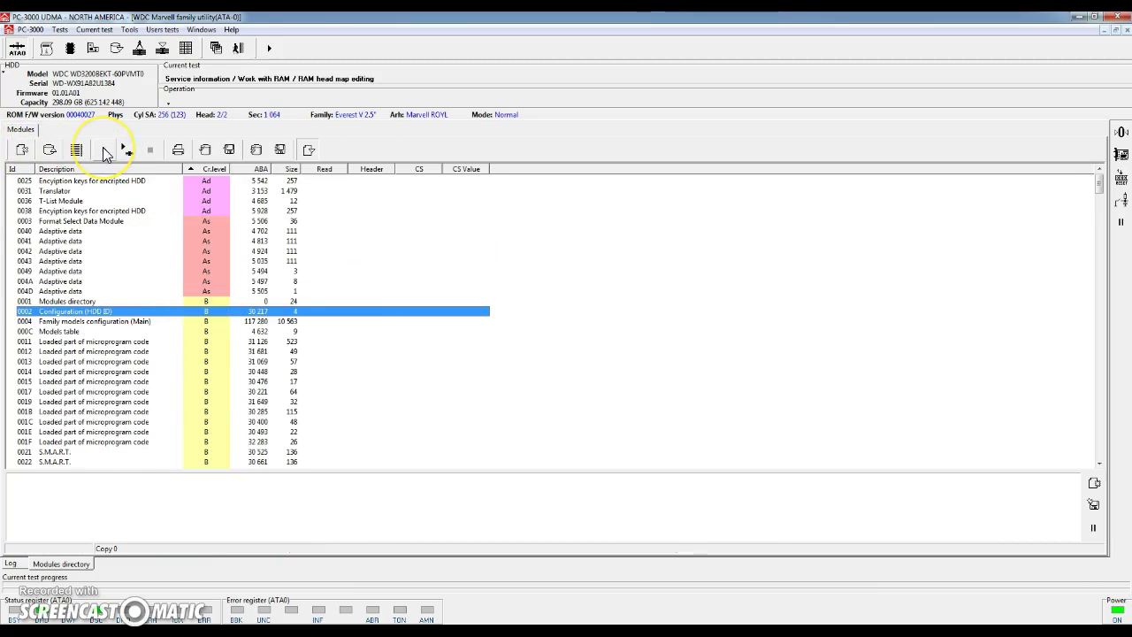
{"action": "right_click", "coordinate": [86, 201]}
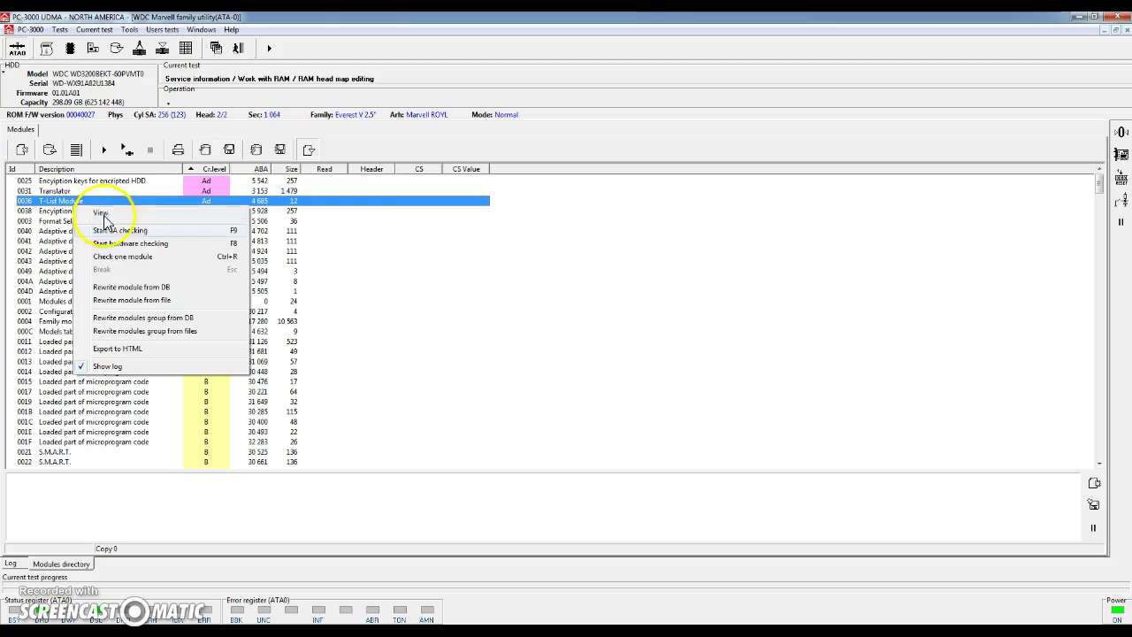
{"action": "left_click", "coordinate": [117, 258]}
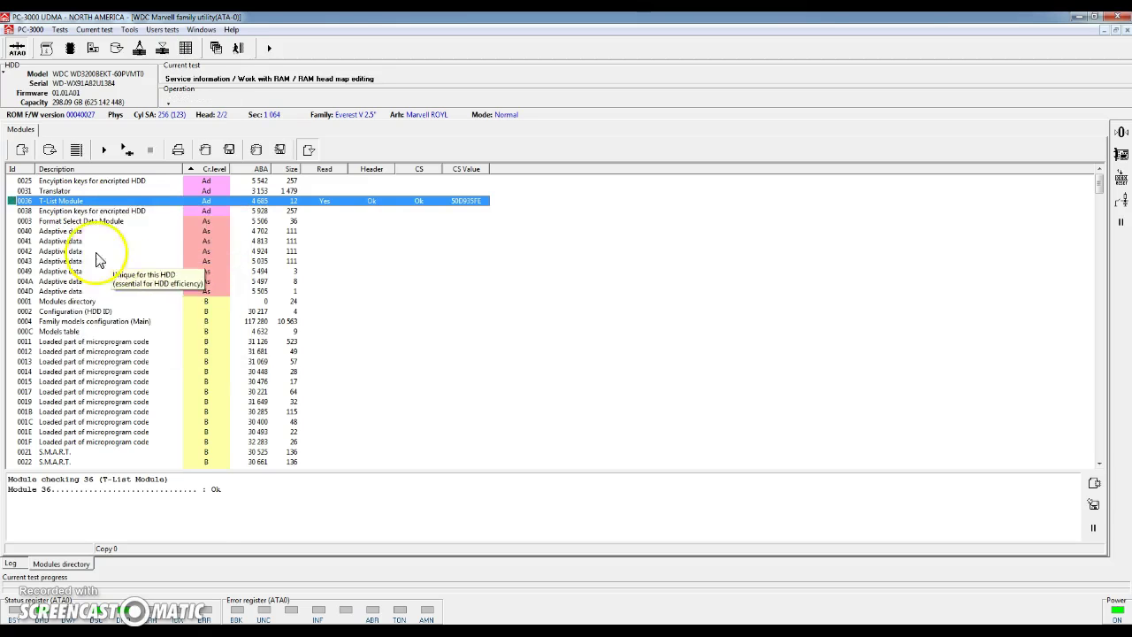
{"action": "left_click", "coordinate": [34, 212]}
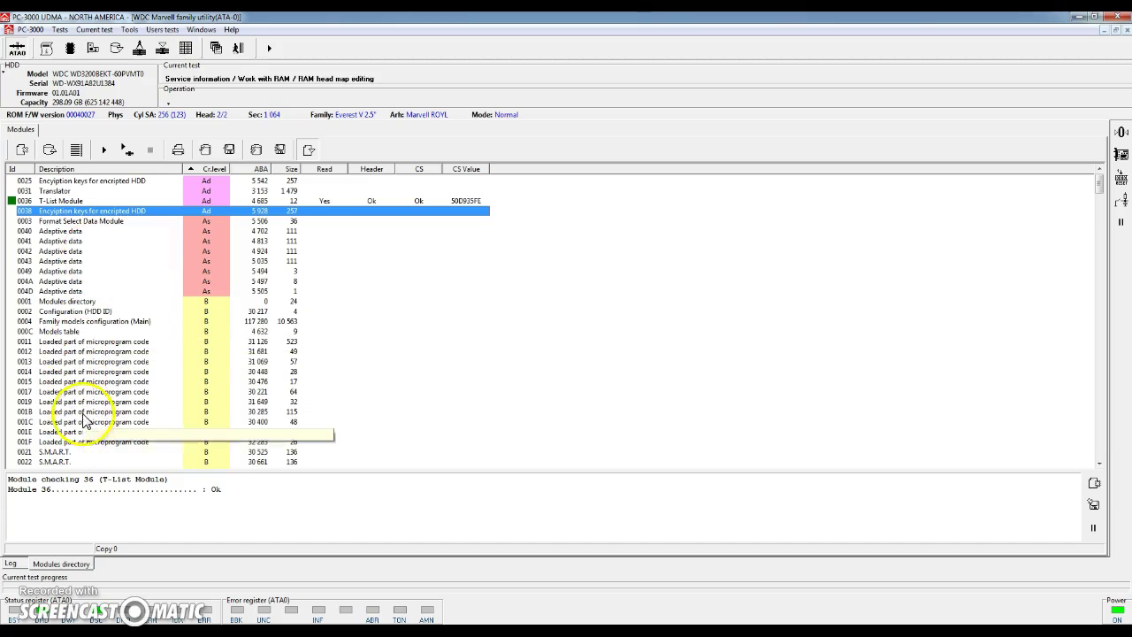
Find microprogram module 006E and run Check one module on it.
{"action": "scroll", "coordinate": [85, 431], "scroll_direction": "down", "scroll_amount": 2}
{"action": "scroll", "coordinate": [85, 429], "scroll_direction": "up", "scroll_amount": 2}
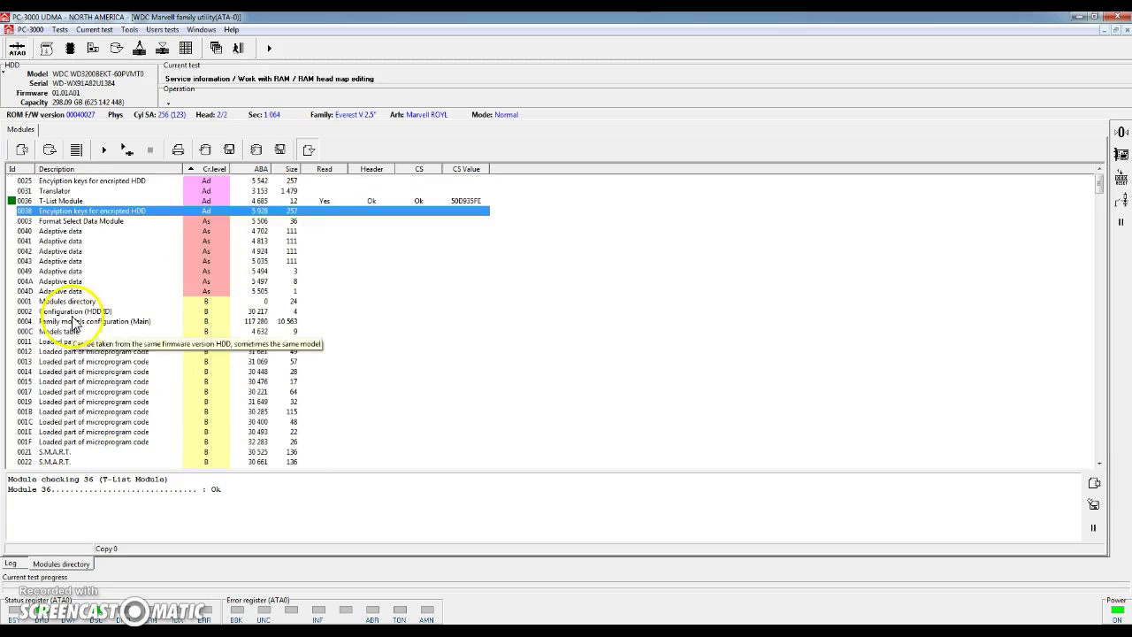
{"action": "scroll", "coordinate": [81, 321], "scroll_direction": "down", "scroll_amount": 8}
{"action": "scroll", "coordinate": [74, 322], "scroll_direction": "down", "scroll_amount": 6}
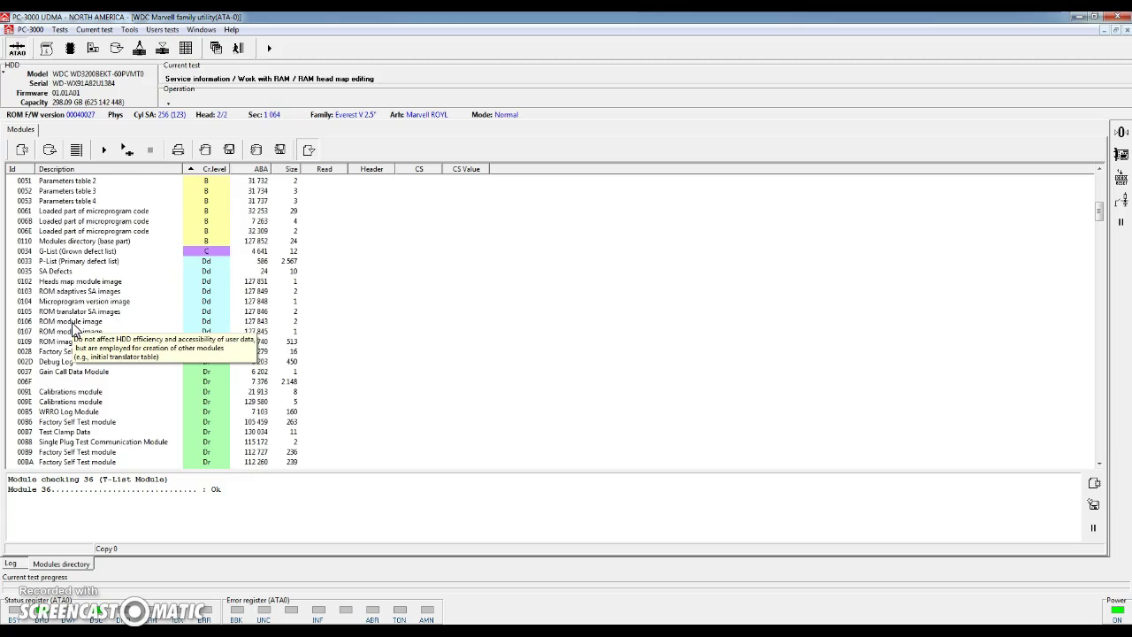
{"action": "scroll", "coordinate": [71, 382], "scroll_direction": "down", "scroll_amount": 2}
{"action": "scroll", "coordinate": [72, 383], "scroll_direction": "down", "scroll_amount": 8}
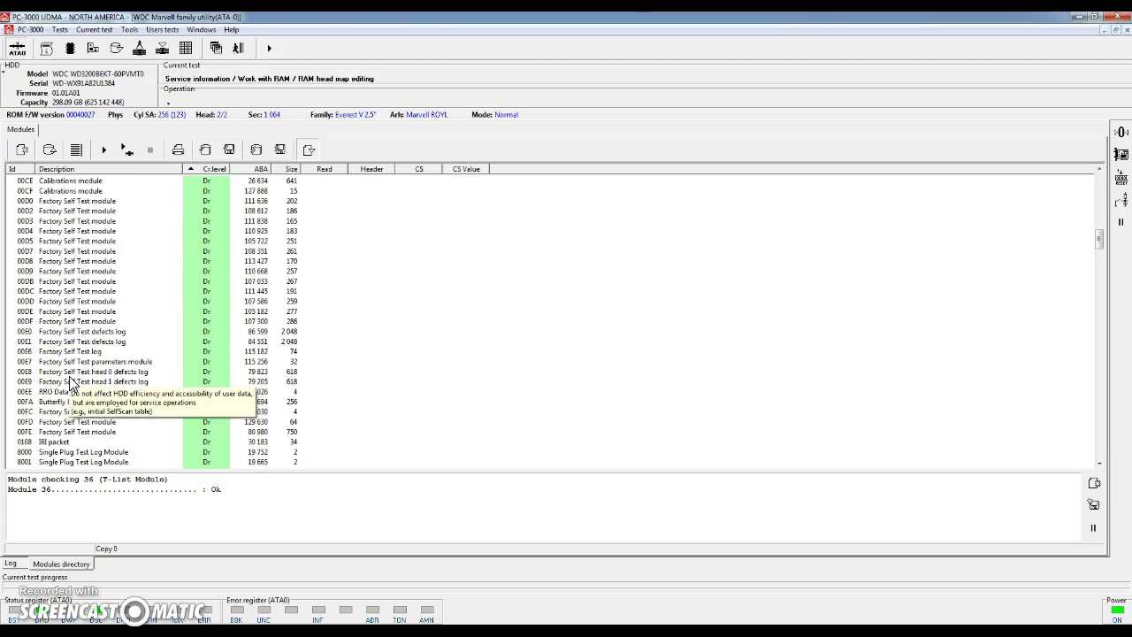
{"action": "scroll", "coordinate": [69, 336], "scroll_direction": "up", "scroll_amount": 7}
{"action": "scroll", "coordinate": [64, 310], "scroll_direction": "up", "scroll_amount": 11}
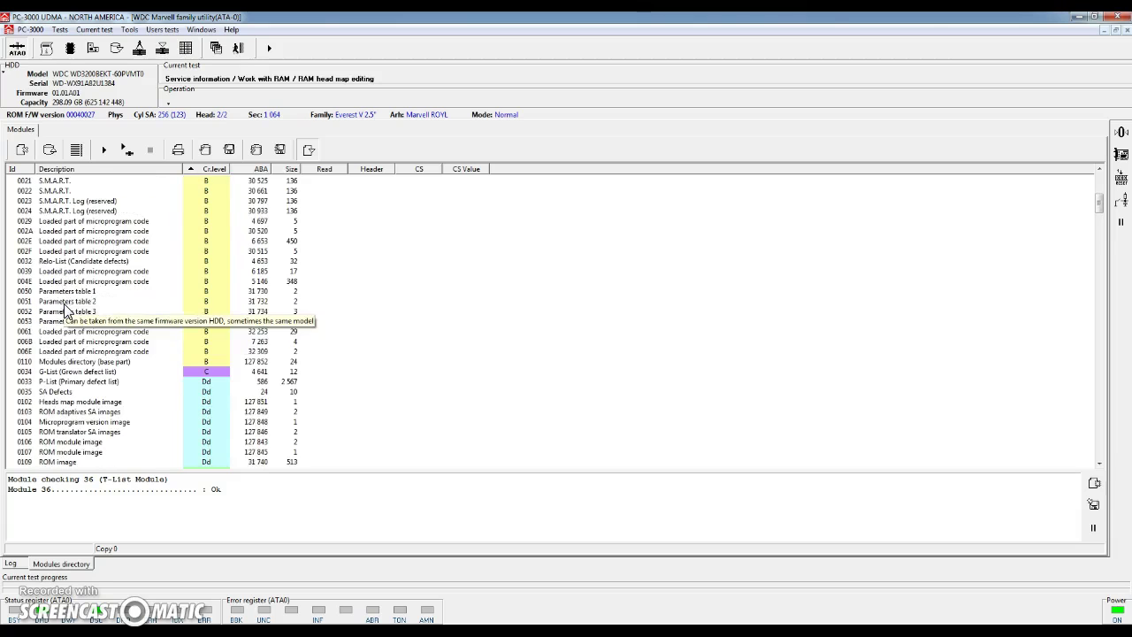
{"action": "scroll", "coordinate": [62, 345], "scroll_direction": "down", "scroll_amount": 1}
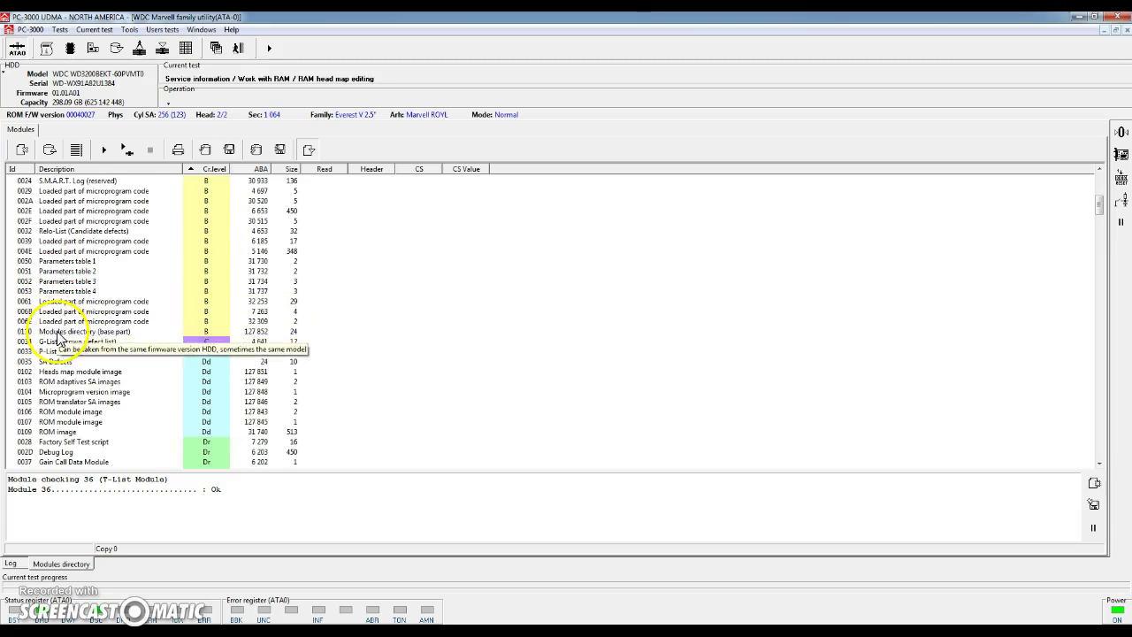
{"action": "right_click", "coordinate": [59, 322]}
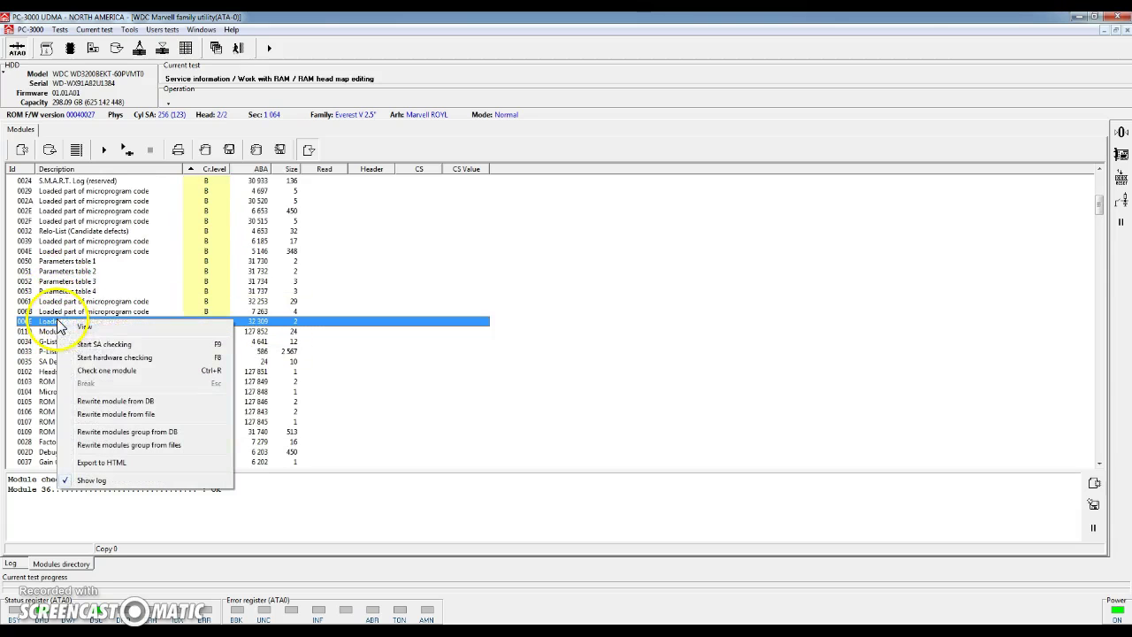
{"action": "left_click", "coordinate": [89, 370]}
Run Check one module on module 006B.
{"action": "left_click", "coordinate": [84, 313]}
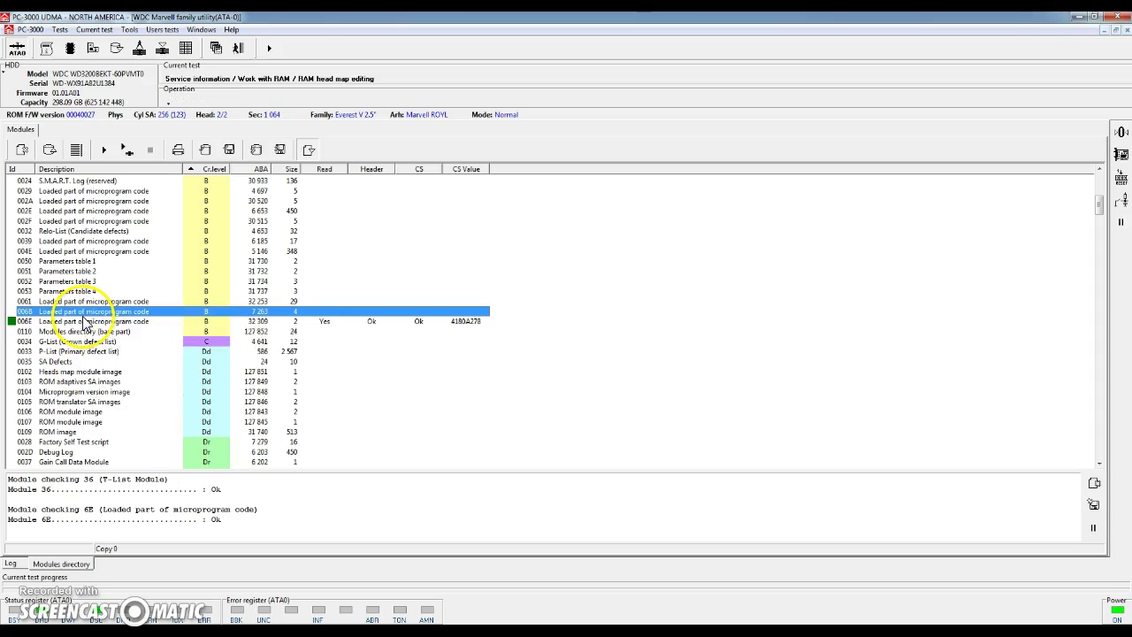
{"action": "right_click", "coordinate": [84, 313]}
{"action": "left_click", "coordinate": [115, 365]}
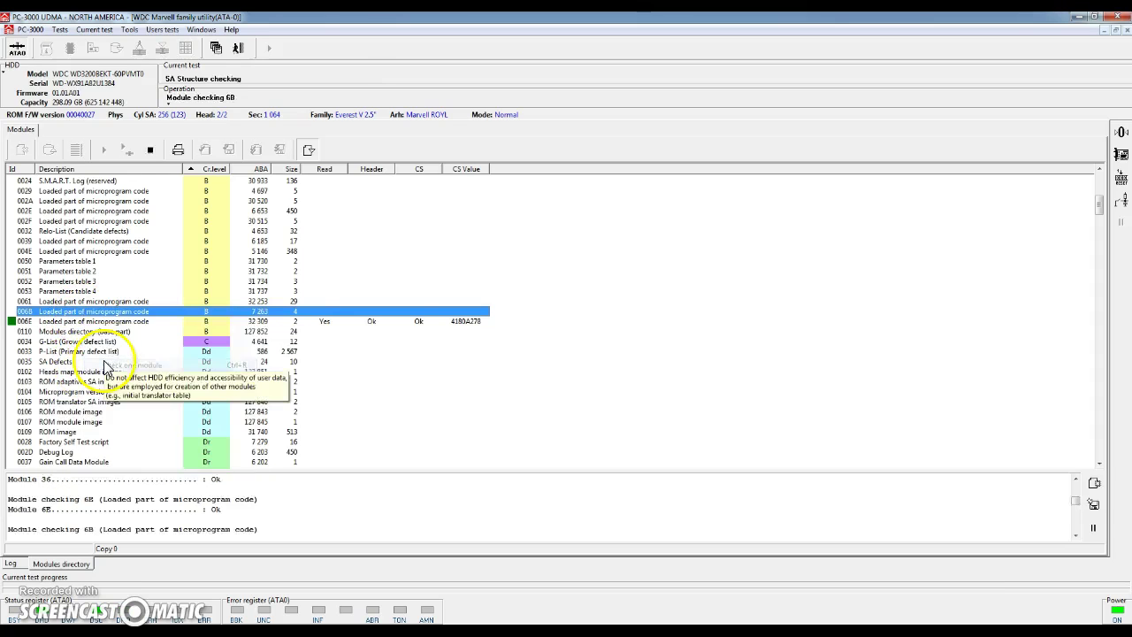
{"action": "scroll", "coordinate": [71, 336], "scroll_direction": "down", "scroll_amount": 1}
{"action": "scroll", "coordinate": [71, 336], "scroll_direction": "up", "scroll_amount": 10}
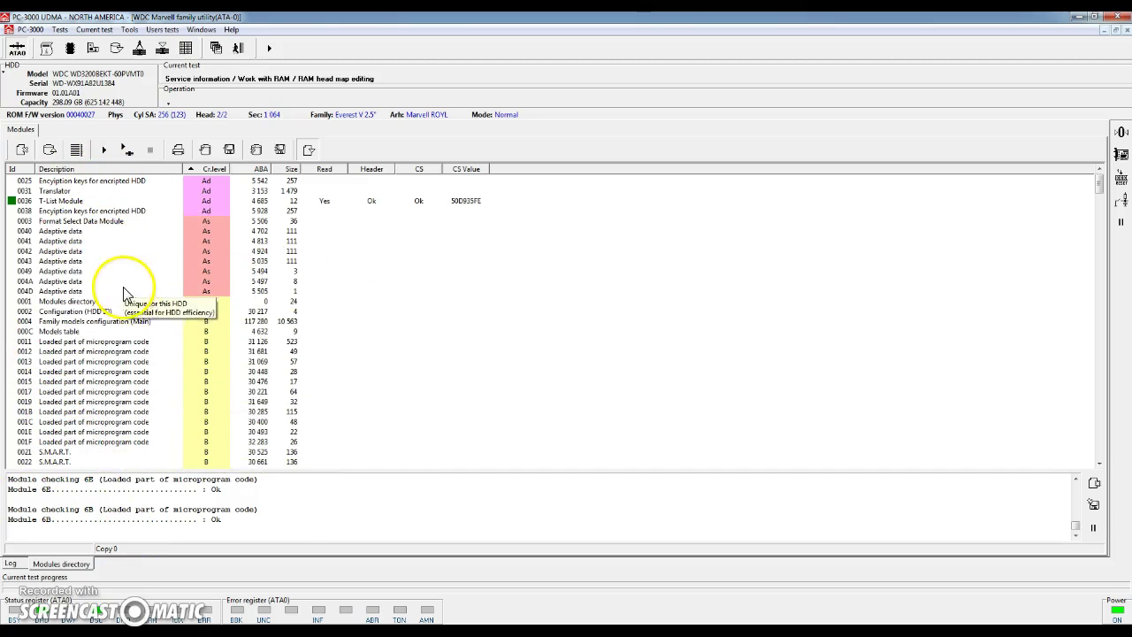
{"action": "left_click", "coordinate": [131, 30]}
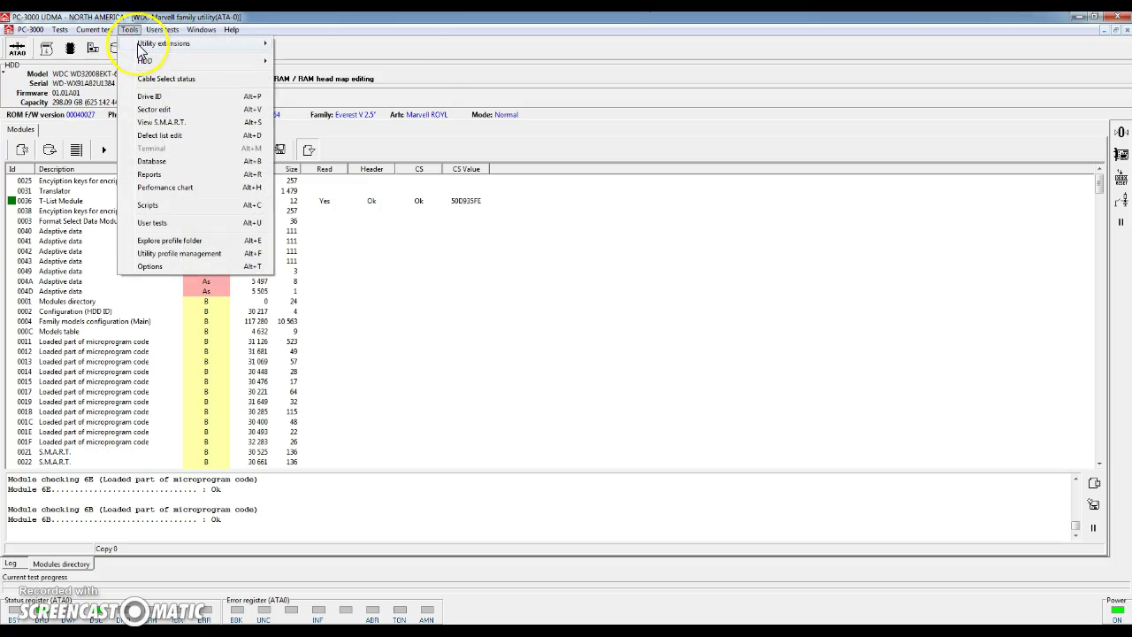
{"action": "mouse_move", "coordinate": [138, 44]}
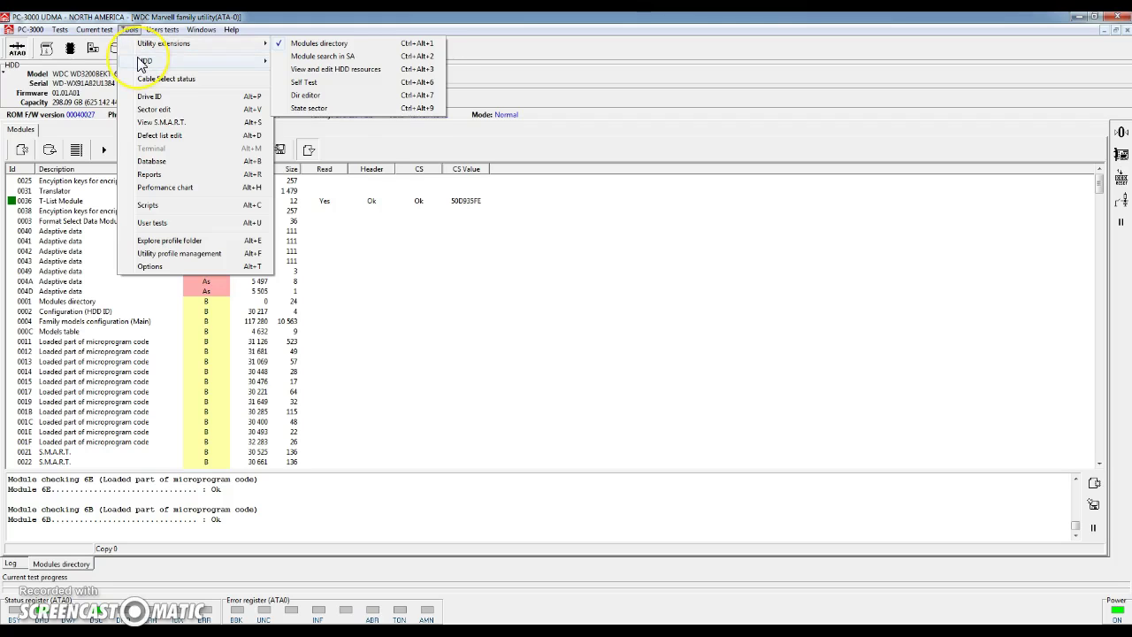
{"action": "mouse_move", "coordinate": [142, 64]}
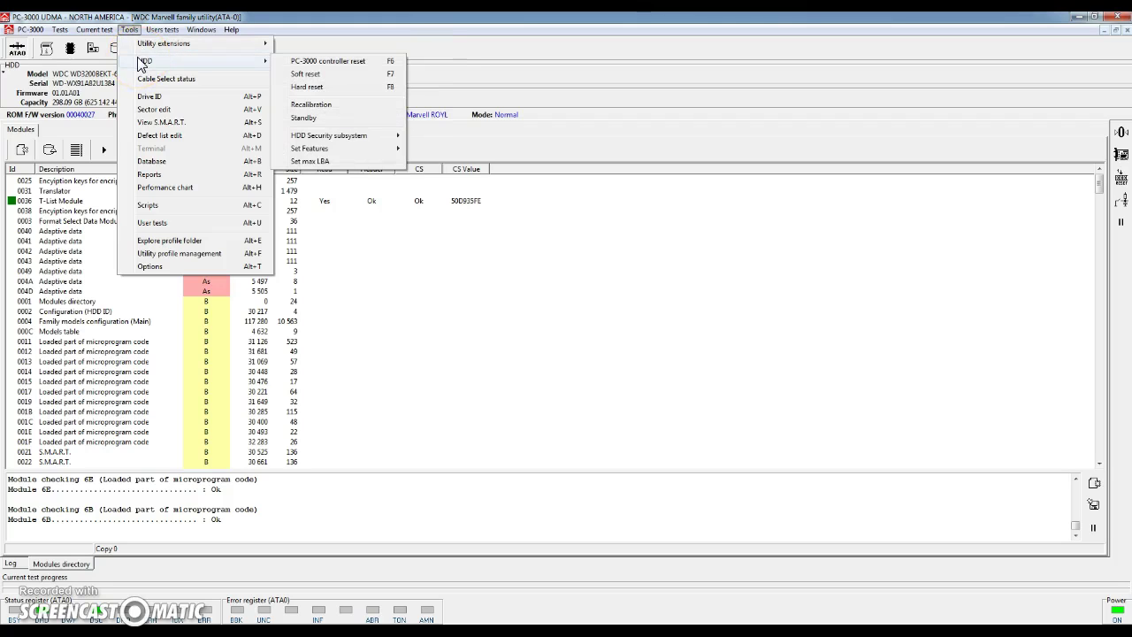
{"action": "left_click", "coordinate": [358, 137]}
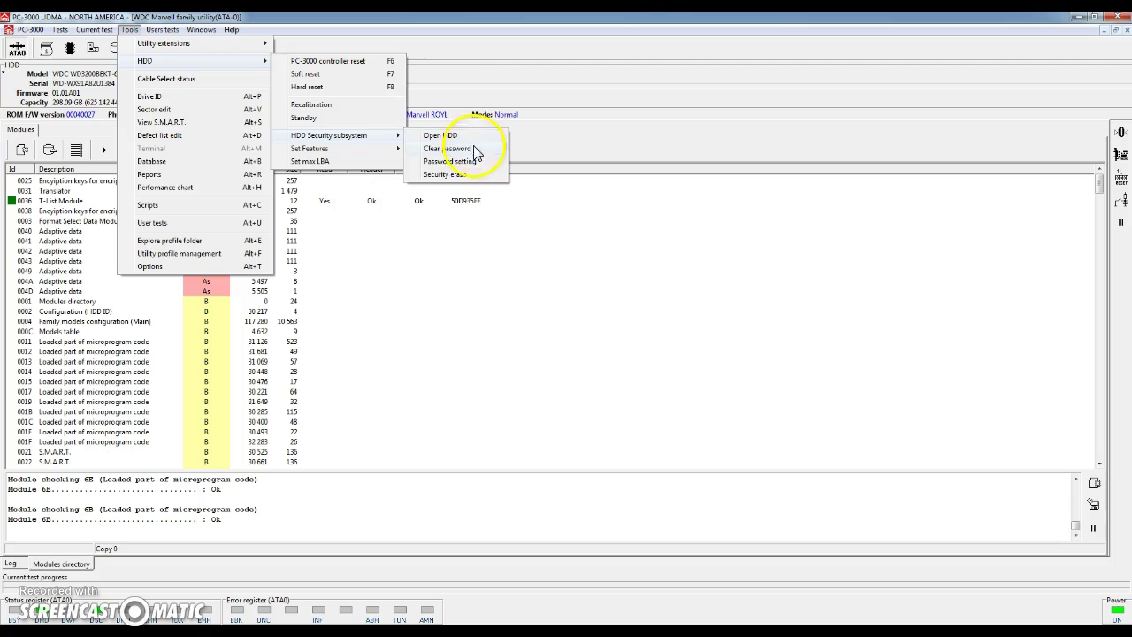
{"action": "left_click", "coordinate": [557, 138]}
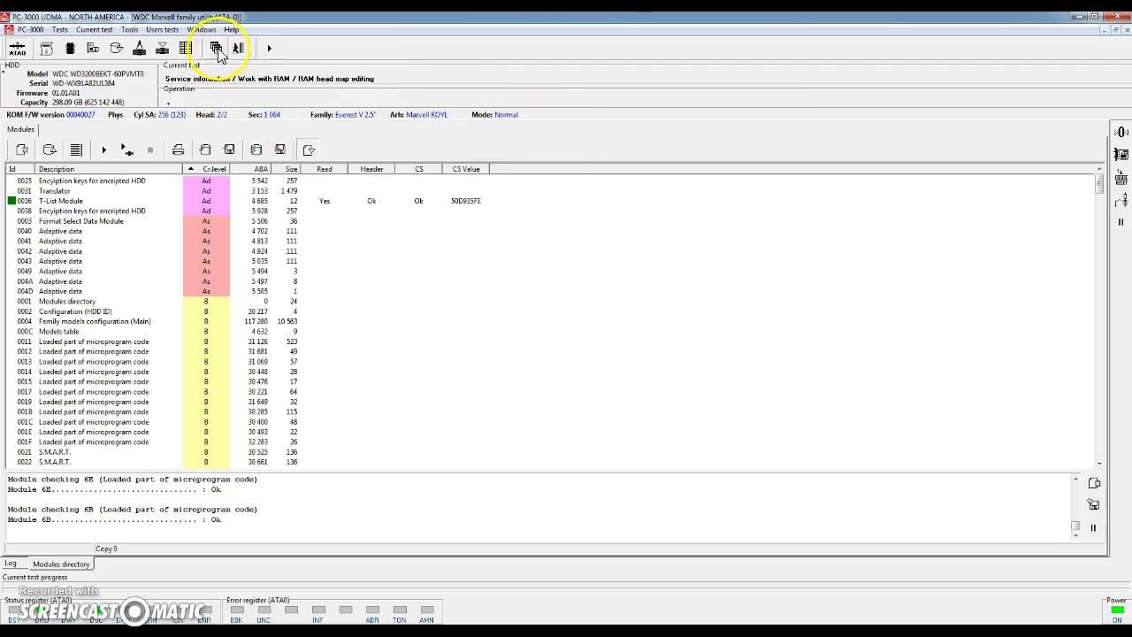
{"action": "left_click", "coordinate": [157, 51]}
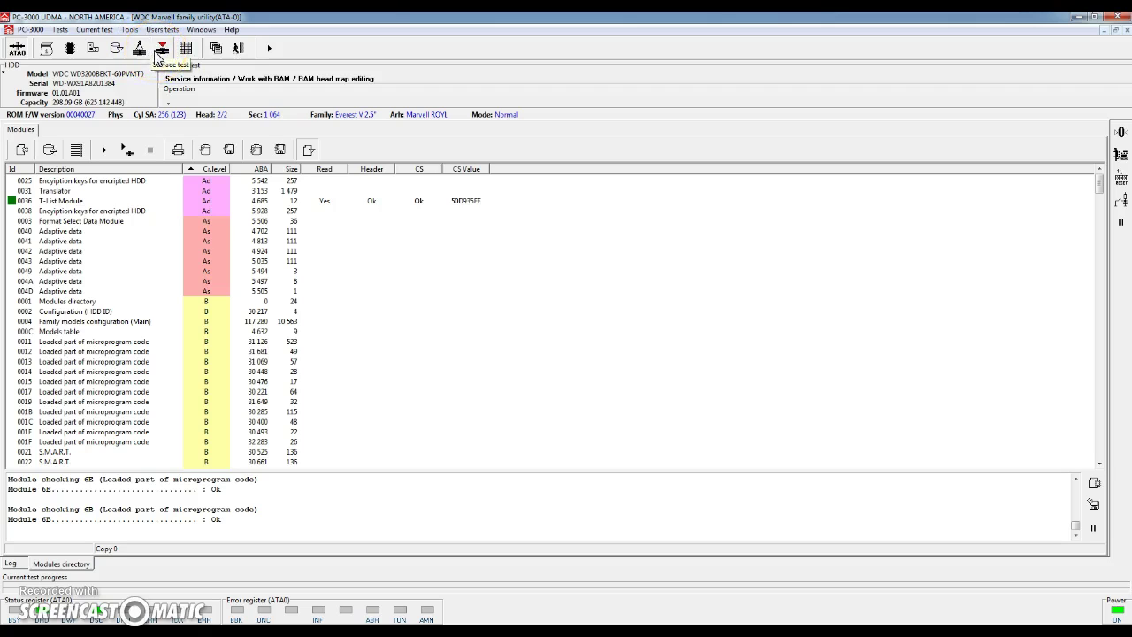
{"action": "left_click", "coordinate": [158, 53]}
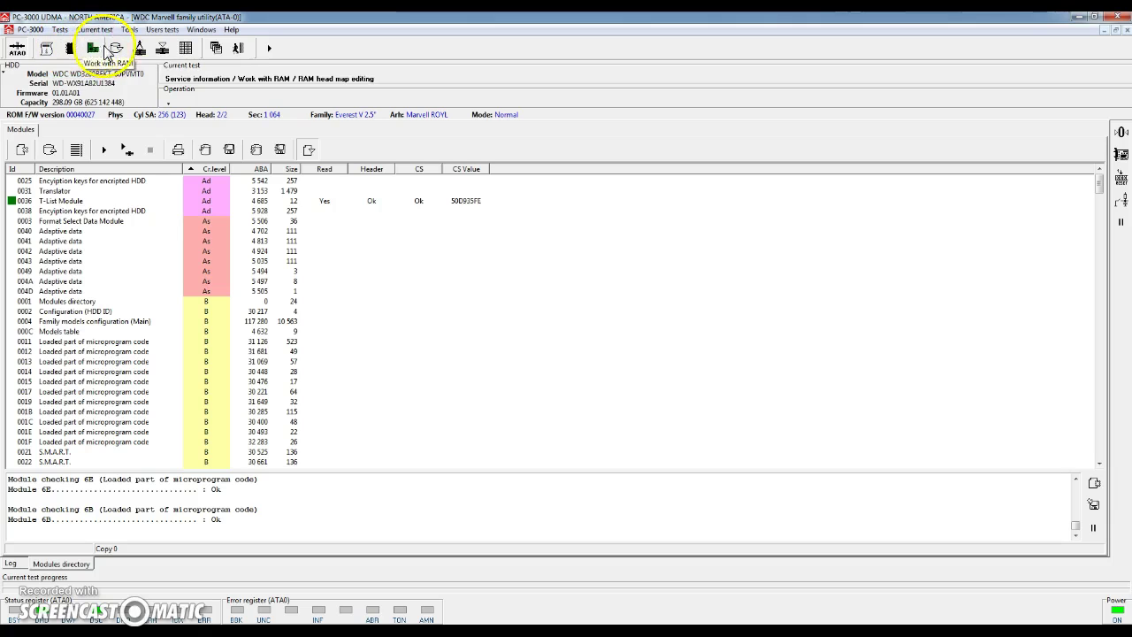
Close the Marvell utility and launch the Universal PC-3000 AT Utility from Universal Utilities.
{"action": "left_click", "coordinate": [239, 49]}
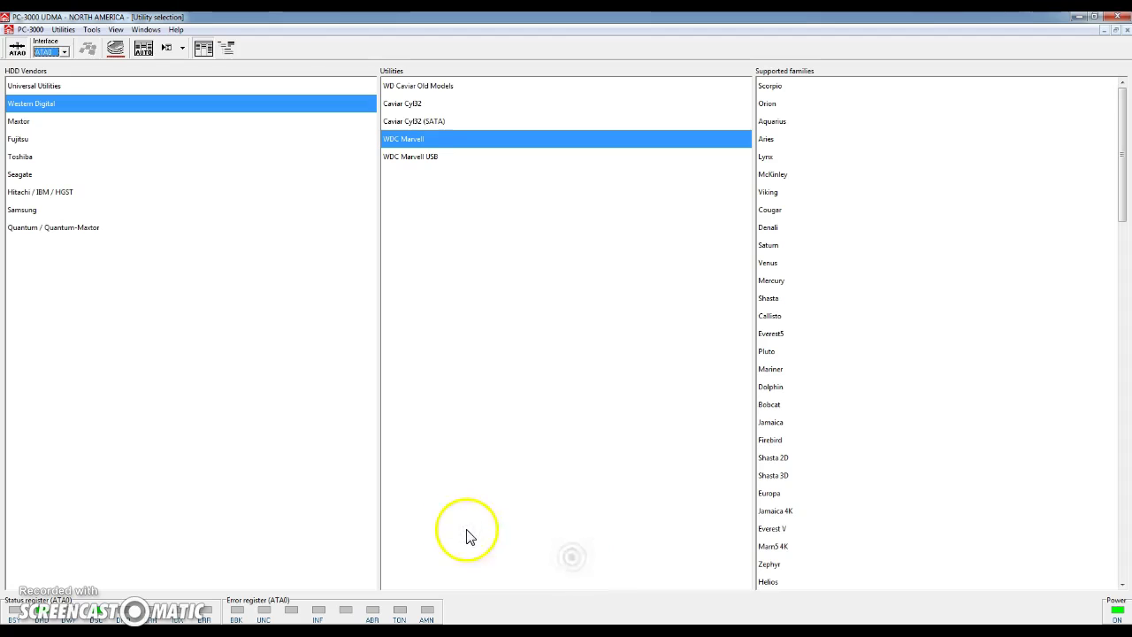
{"action": "left_click", "coordinate": [65, 88]}
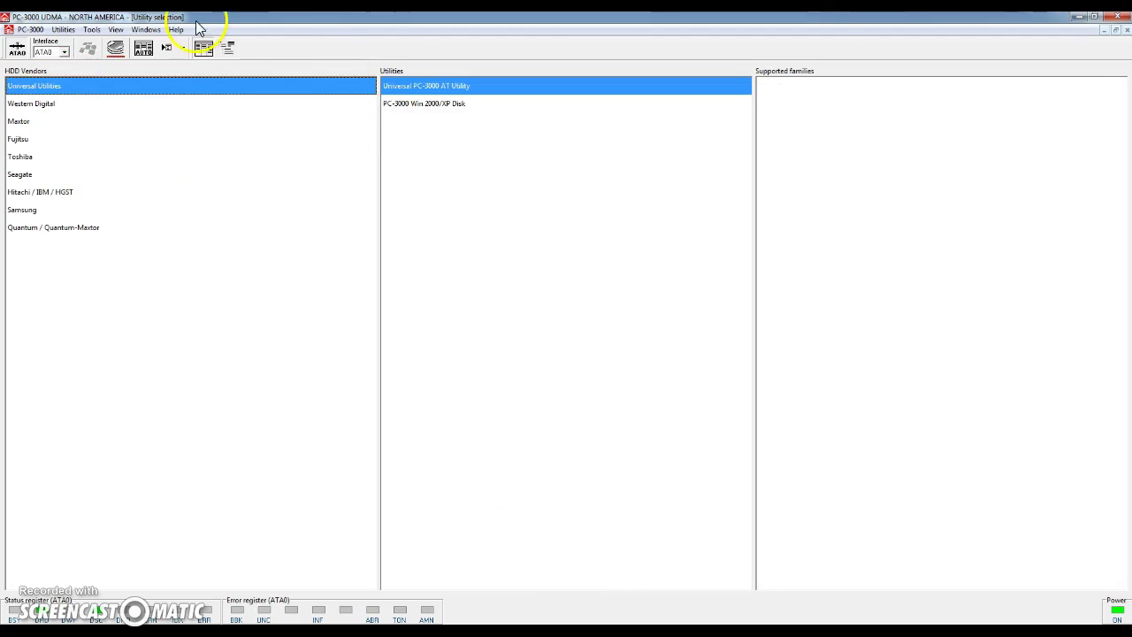
{"action": "left_click", "coordinate": [165, 50]}
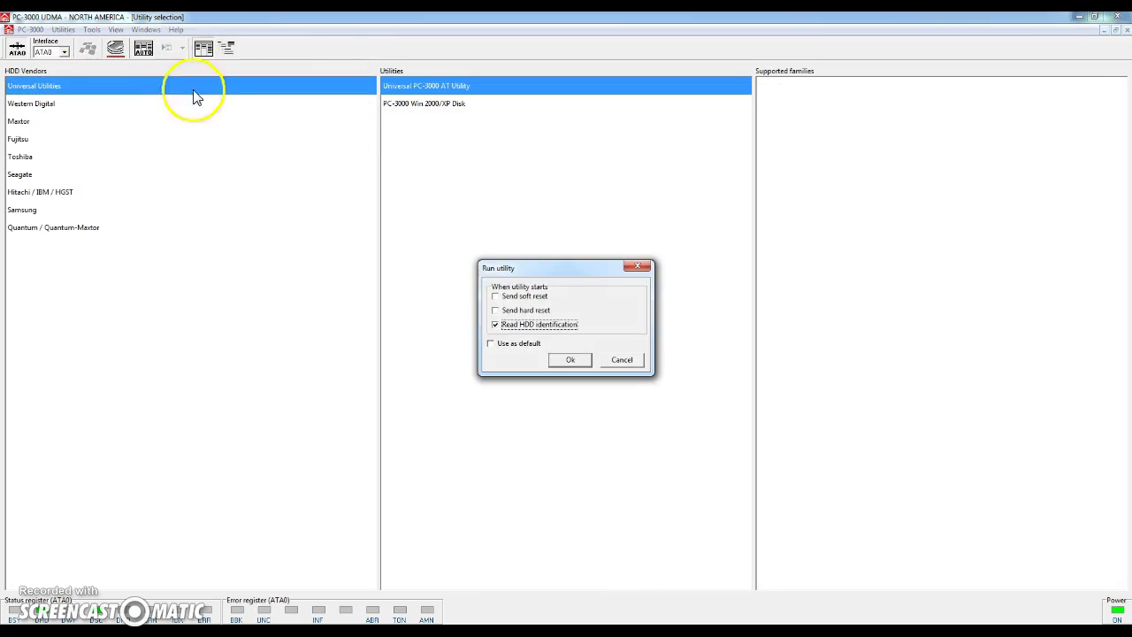
{"action": "left_click", "coordinate": [570, 359]}
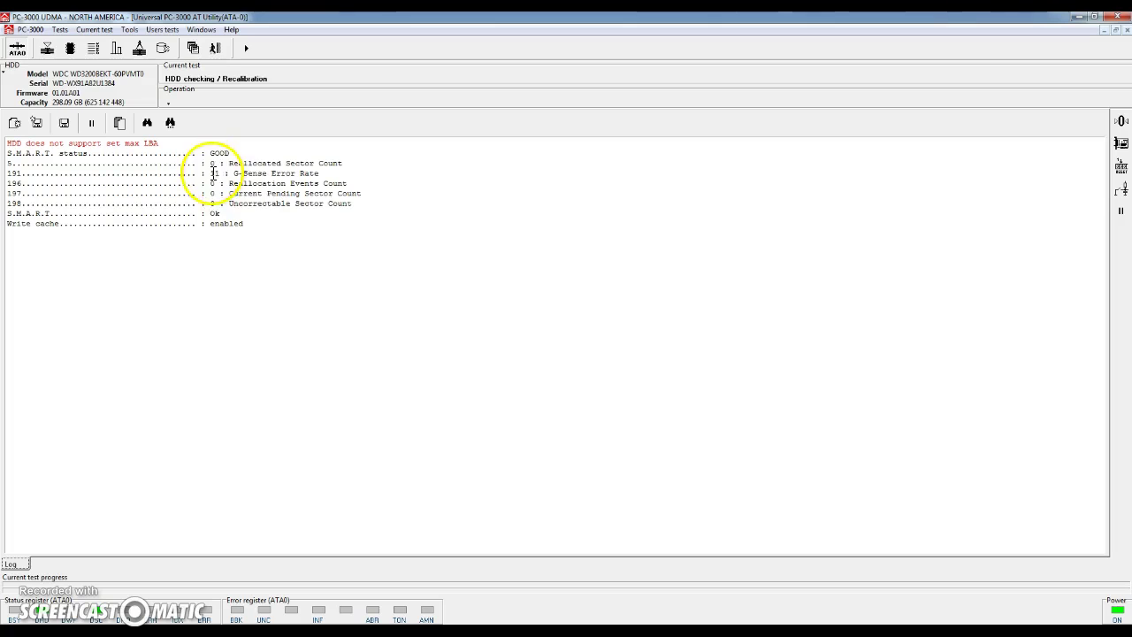
Review the SMART log (G-Sense Error Rate 11), then bring up the HDD checking tests list.
{"action": "double_click", "coordinate": [213, 173]}
{"action": "left_click", "coordinate": [253, 203]}
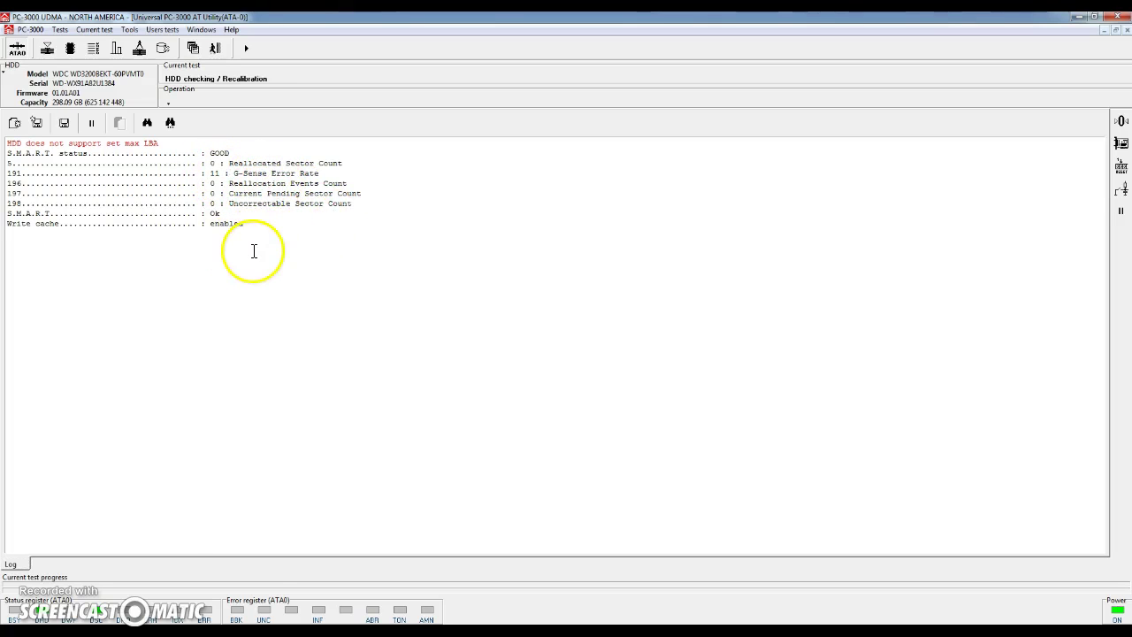
{"action": "left_click", "coordinate": [49, 49]}
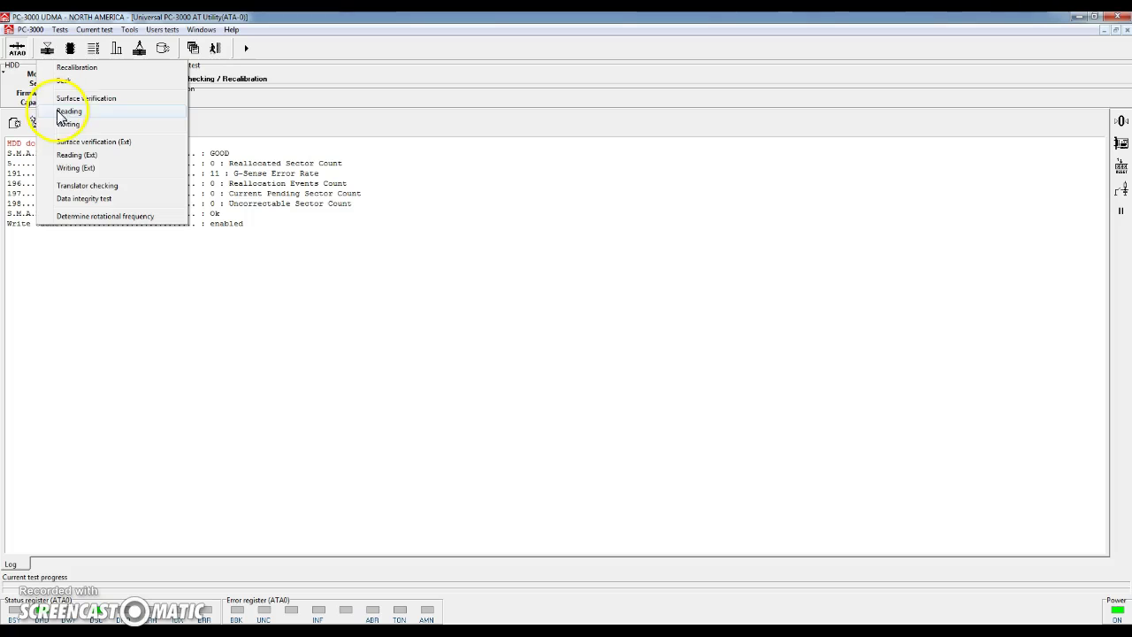
Run the Reading test with the Random reading method, then stop it partway.
{"action": "left_click", "coordinate": [89, 117]}
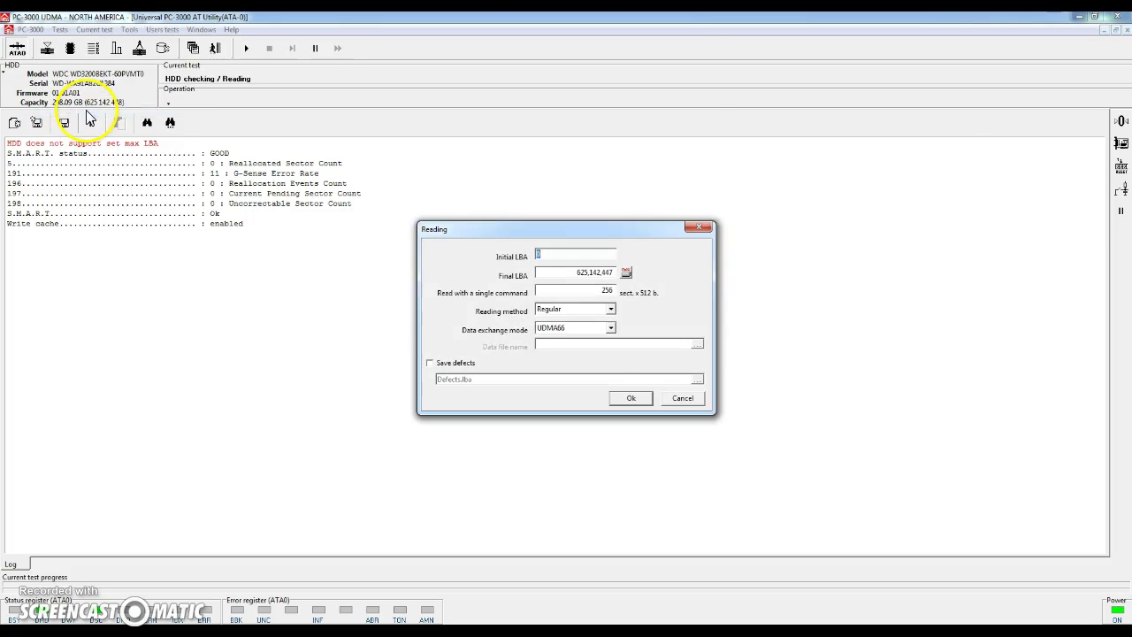
{"action": "left_click", "coordinate": [553, 309]}
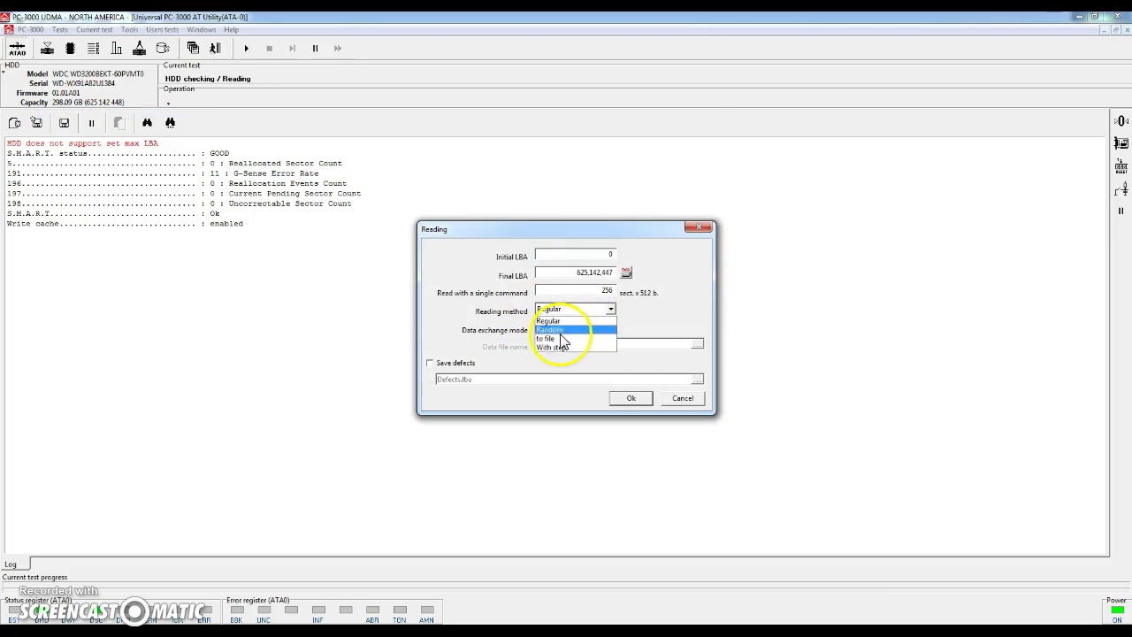
{"action": "left_click", "coordinate": [549, 337]}
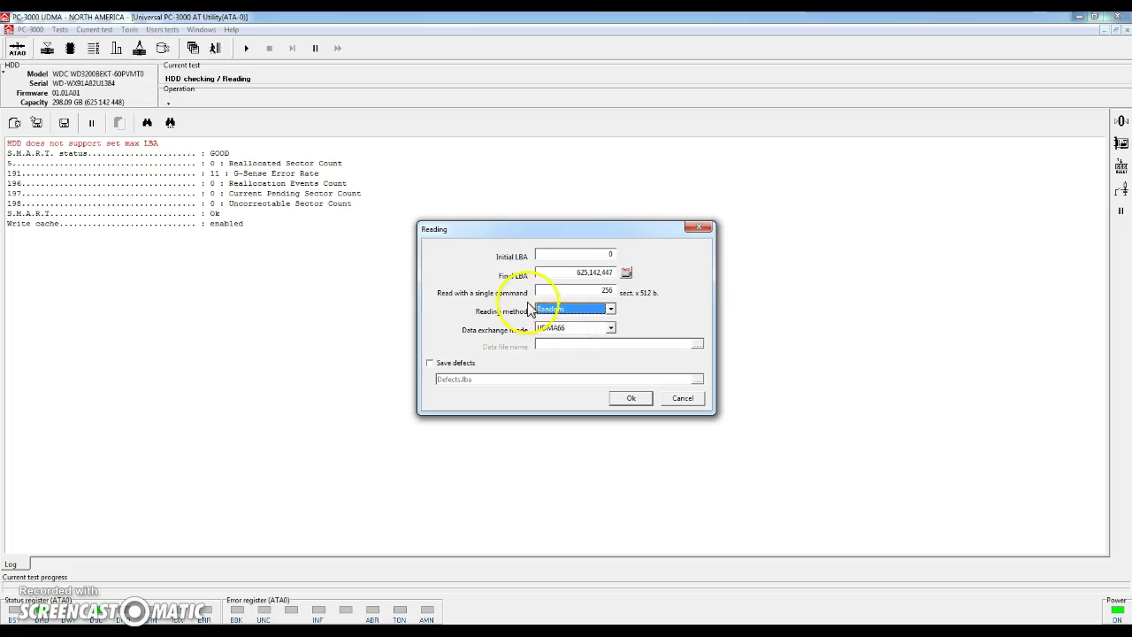
{"action": "left_click", "coordinate": [633, 398]}
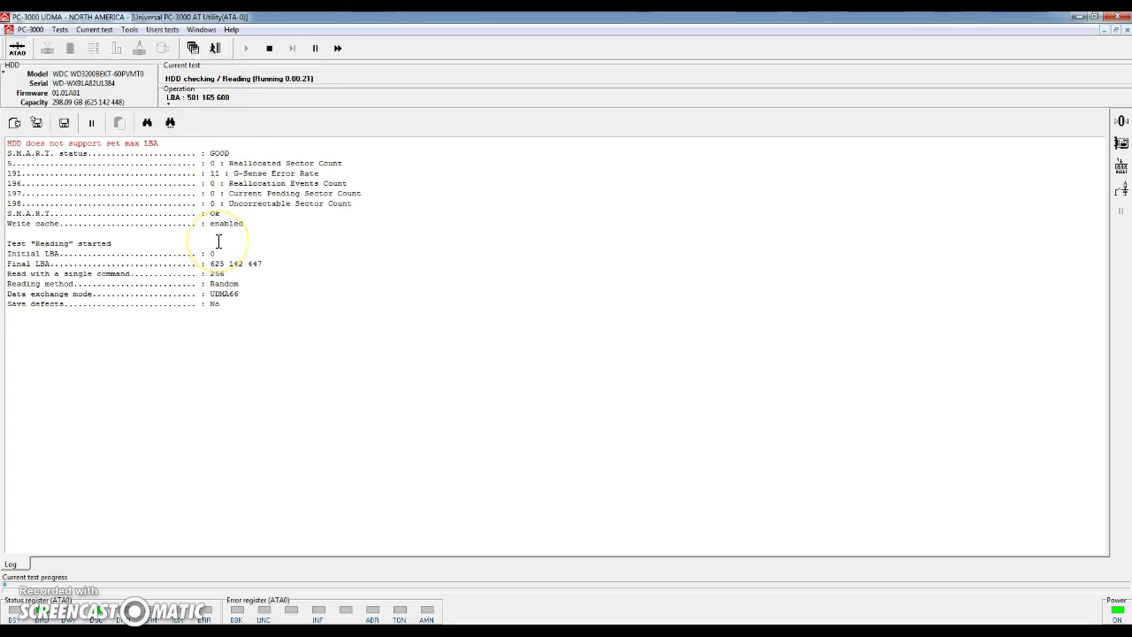
{"action": "left_click", "coordinate": [268, 48]}
Start a new Data Extractor task in folder 'test' with the default source and initialization.
{"action": "left_click", "coordinate": [217, 49]}
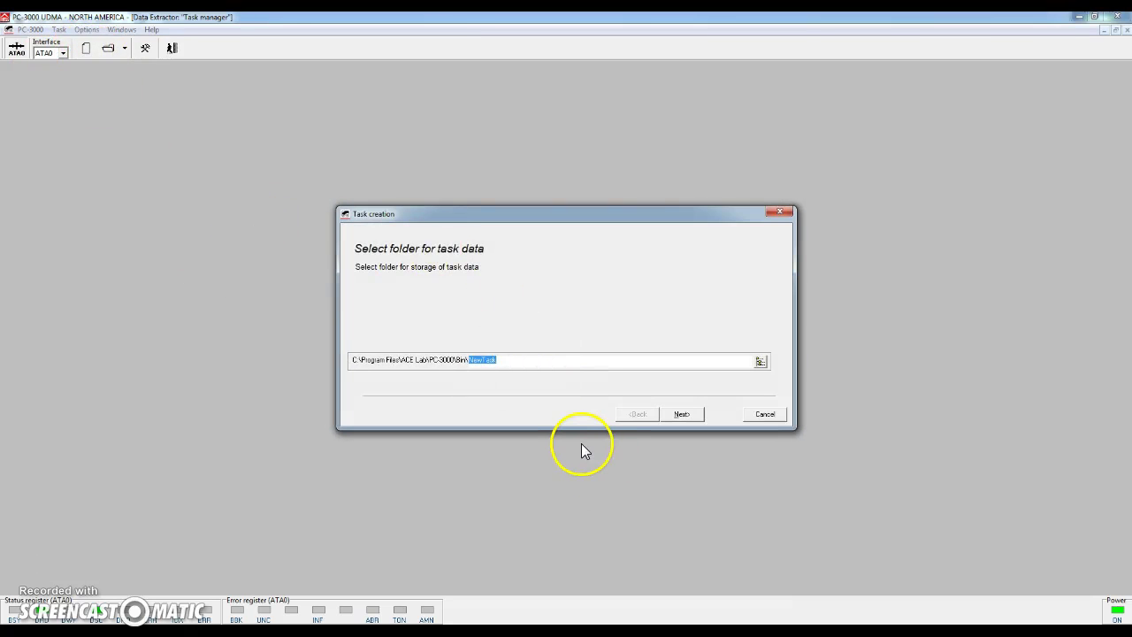
{"action": "type", "text": "test"}
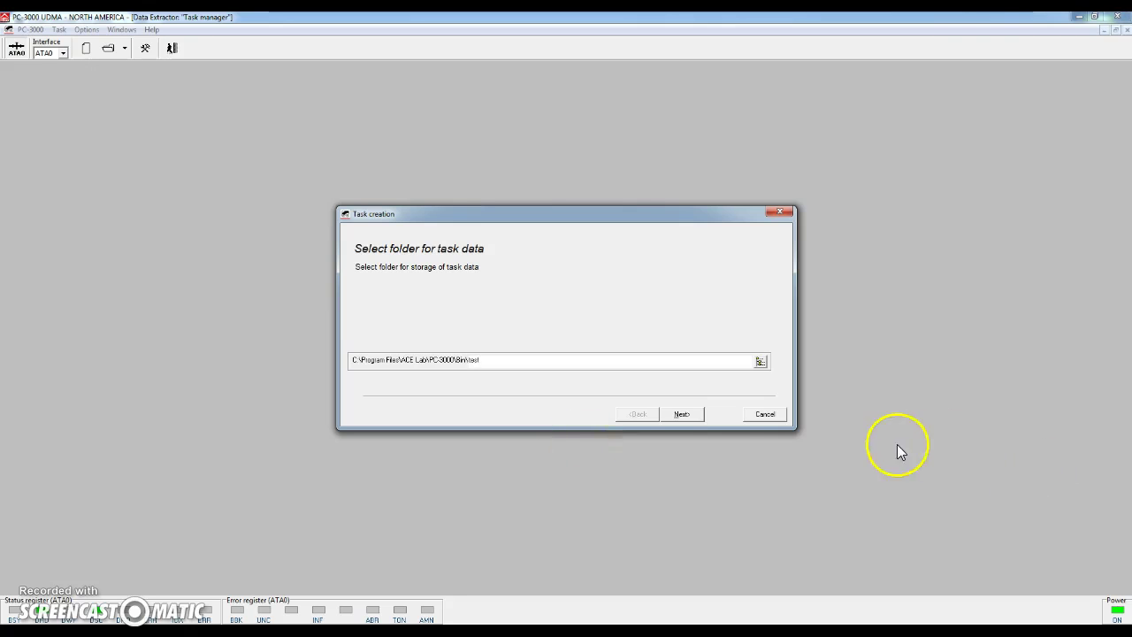
{"action": "left_click", "coordinate": [680, 413]}
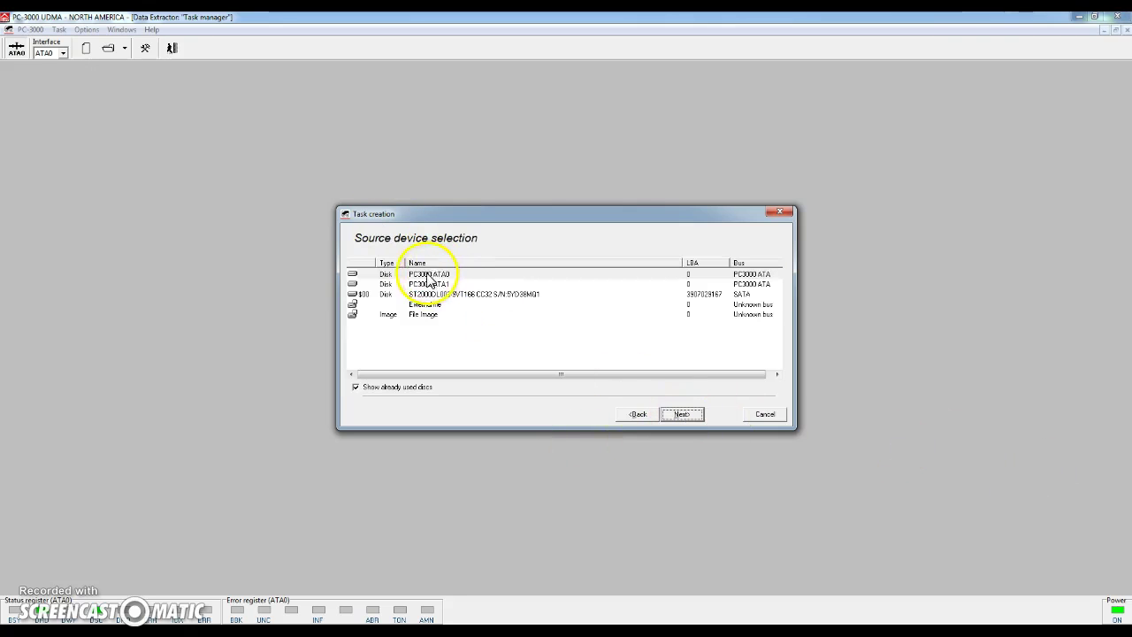
{"action": "left_click", "coordinate": [683, 414]}
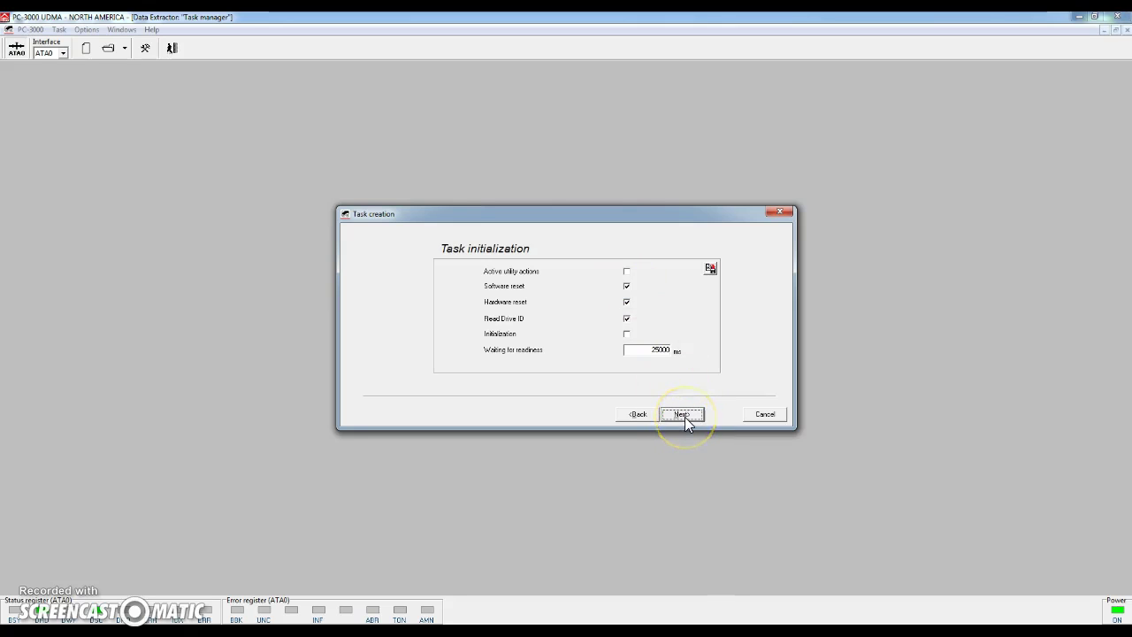
{"action": "left_click", "coordinate": [682, 415]}
Enable Make data copy with File Image as destination and finish creating the task.
{"action": "left_click", "coordinate": [464, 290]}
{"action": "left_click", "coordinate": [682, 416]}
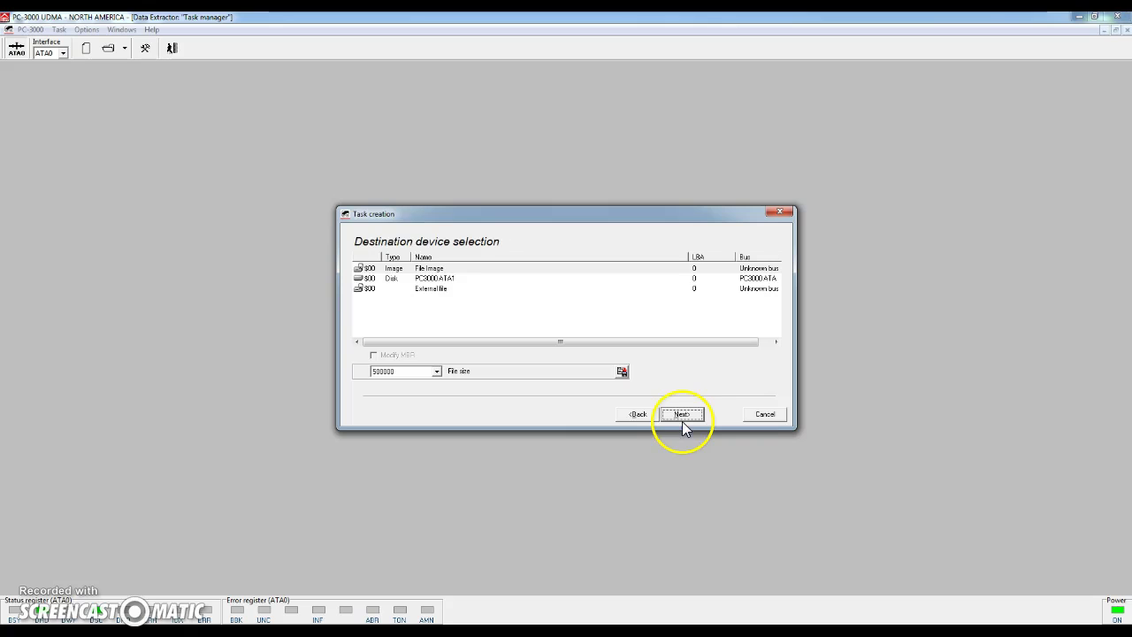
{"action": "left_click", "coordinate": [424, 271]}
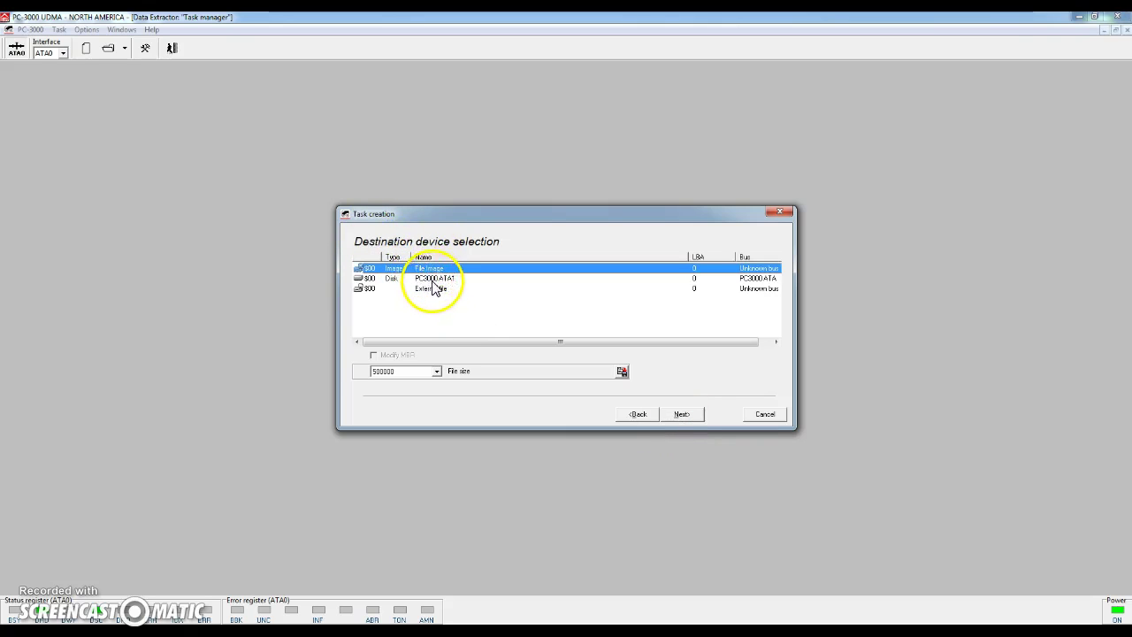
{"action": "left_click", "coordinate": [429, 278]}
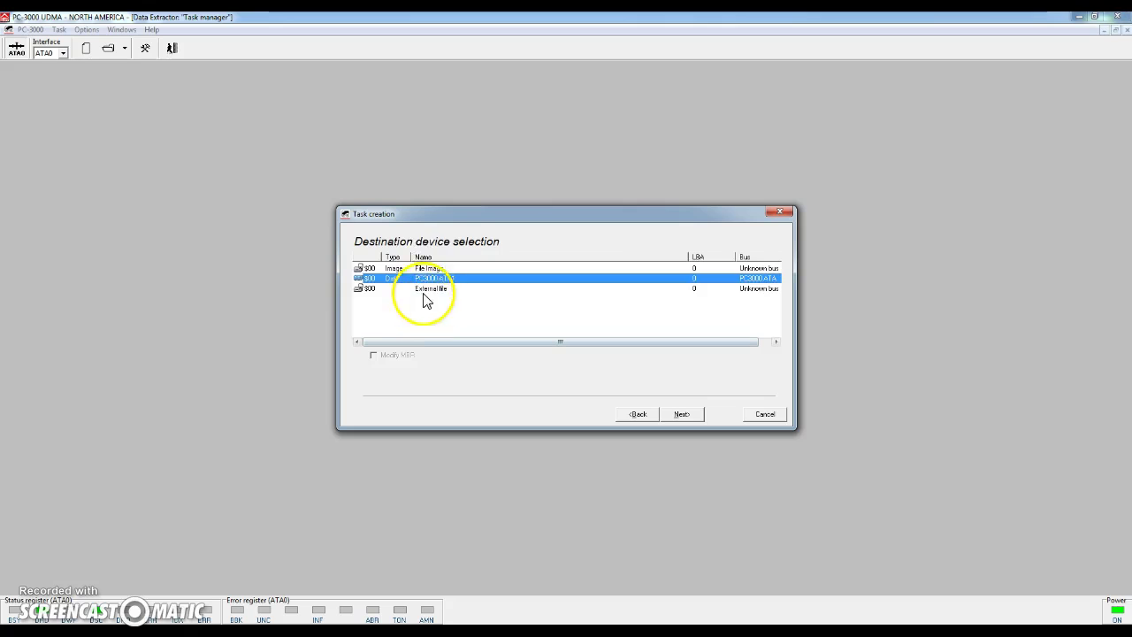
{"action": "left_click", "coordinate": [424, 271]}
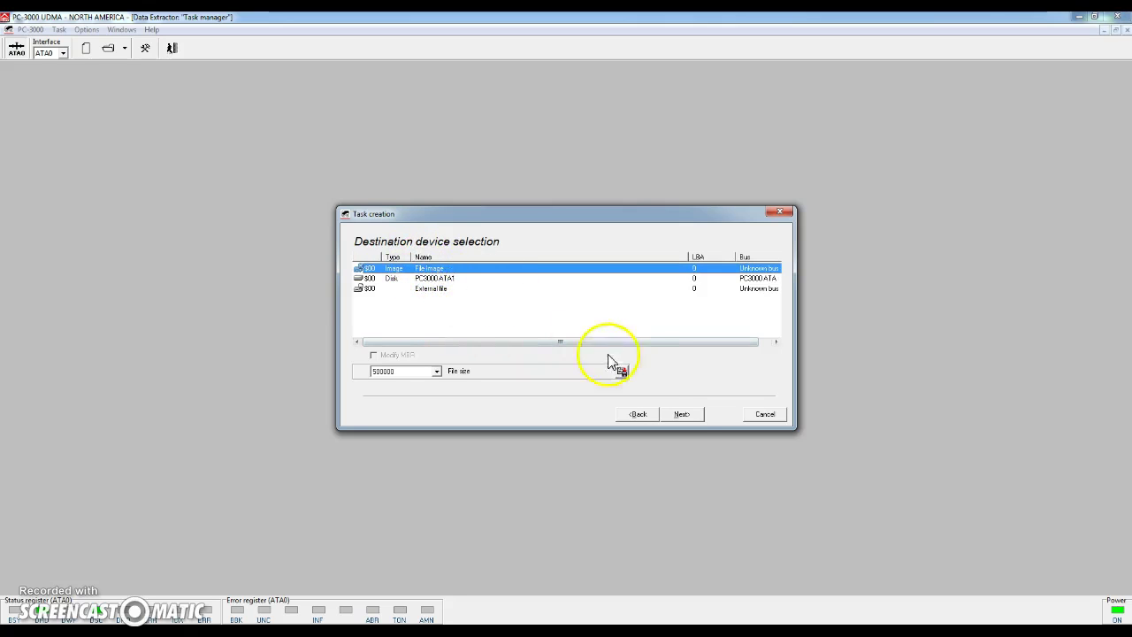
{"action": "left_click", "coordinate": [681, 416]}
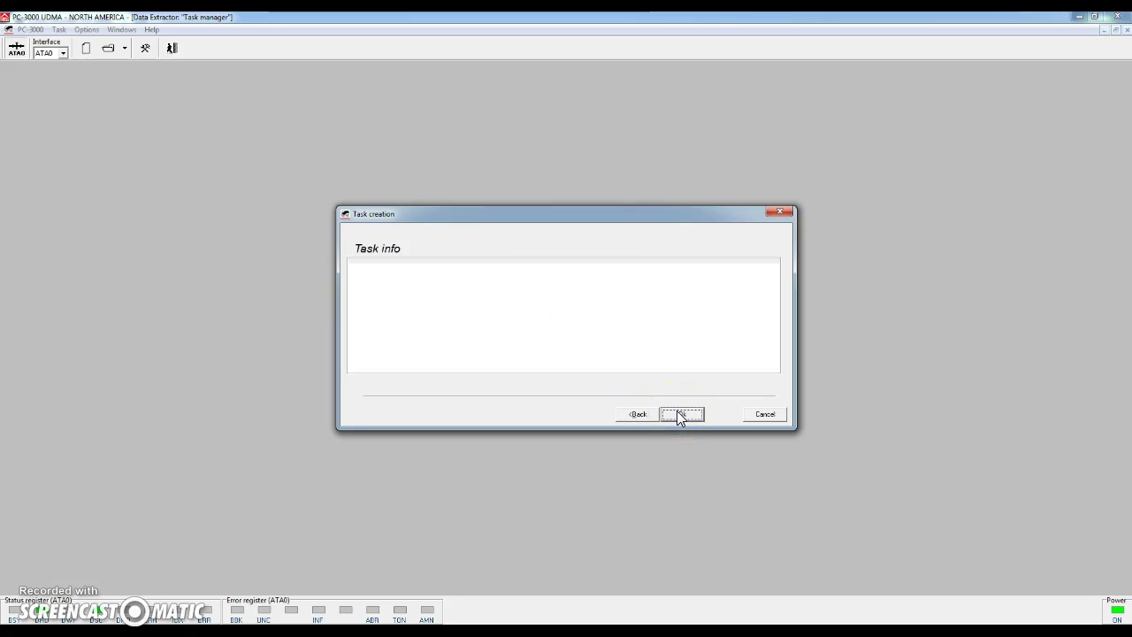
{"action": "left_click", "coordinate": [680, 415]}
{"action": "left_click", "coordinate": [531, 336]}
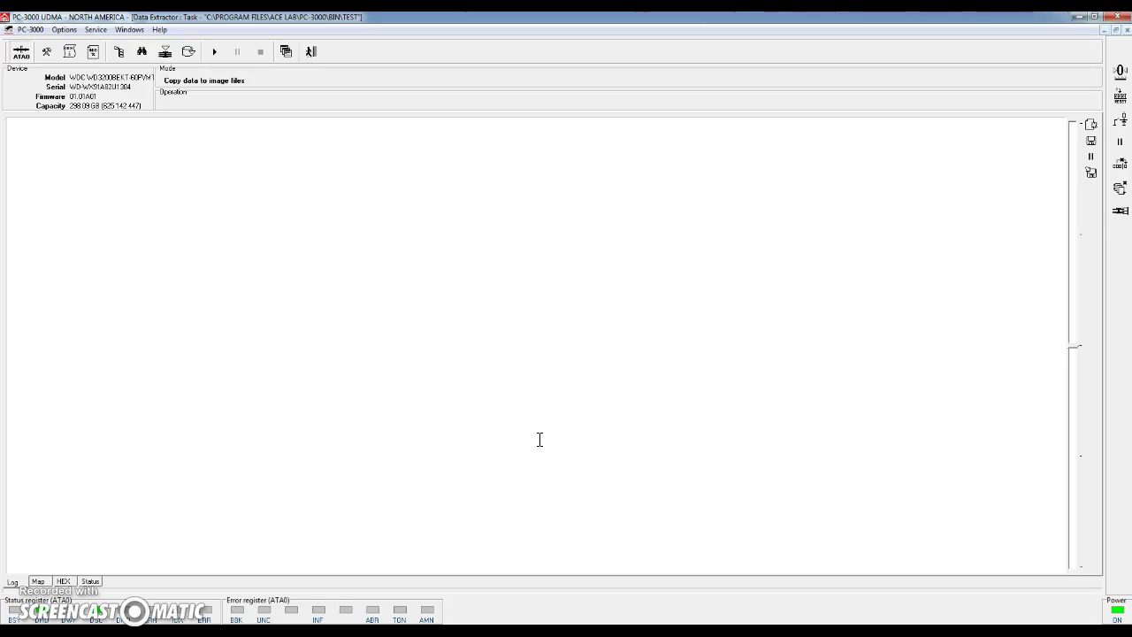
Show the drive's LBA map and view a sector's contents in hex.
{"action": "left_click", "coordinate": [38, 582]}
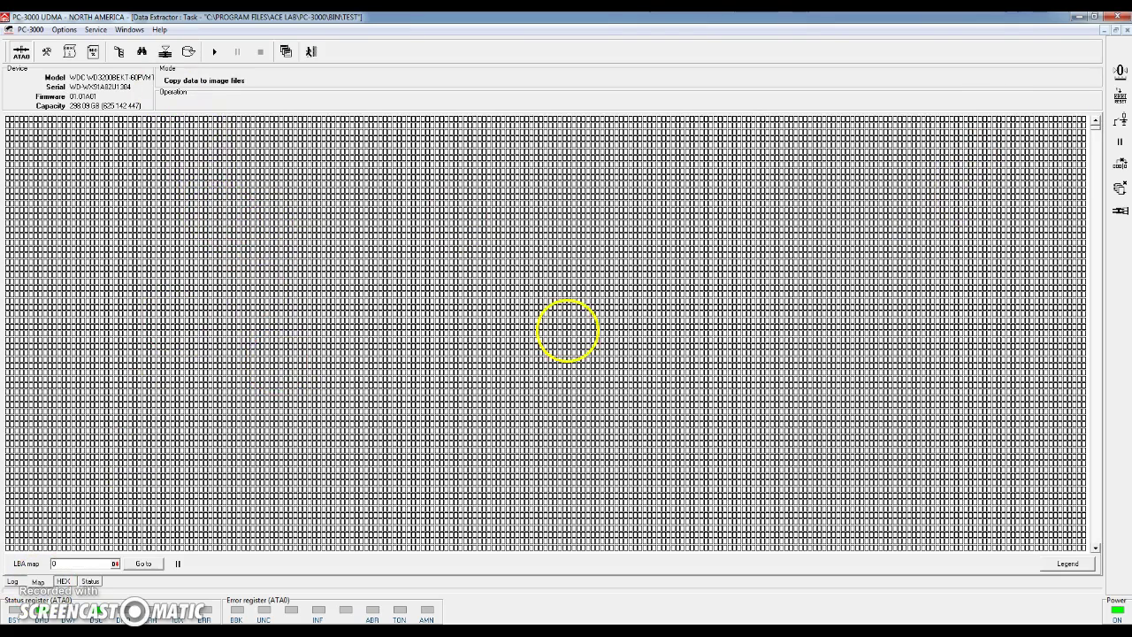
{"action": "scroll", "coordinate": [1074, 296], "scroll_direction": "down", "scroll_amount": 5}
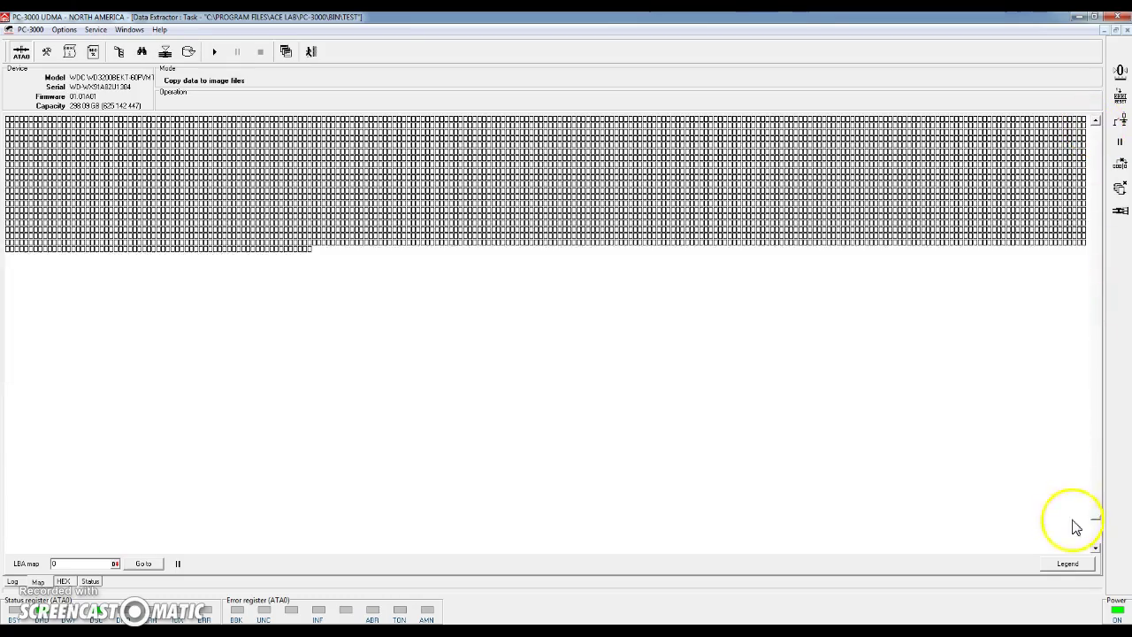
{"action": "scroll", "coordinate": [1073, 181], "scroll_direction": "up", "scroll_amount": 3}
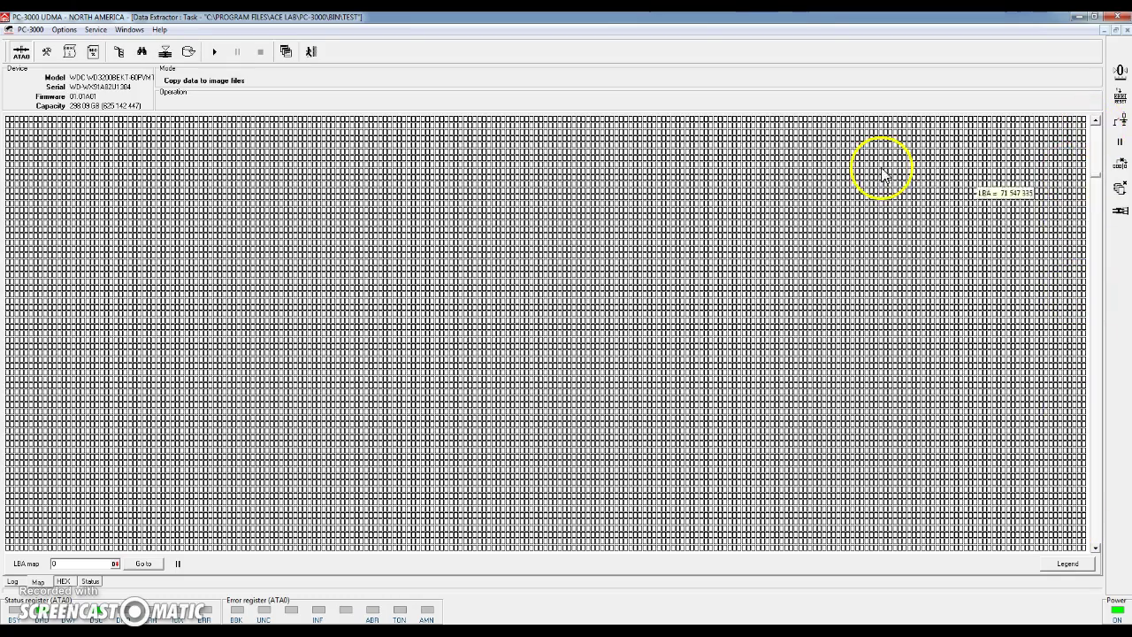
{"action": "double_click", "coordinate": [534, 175]}
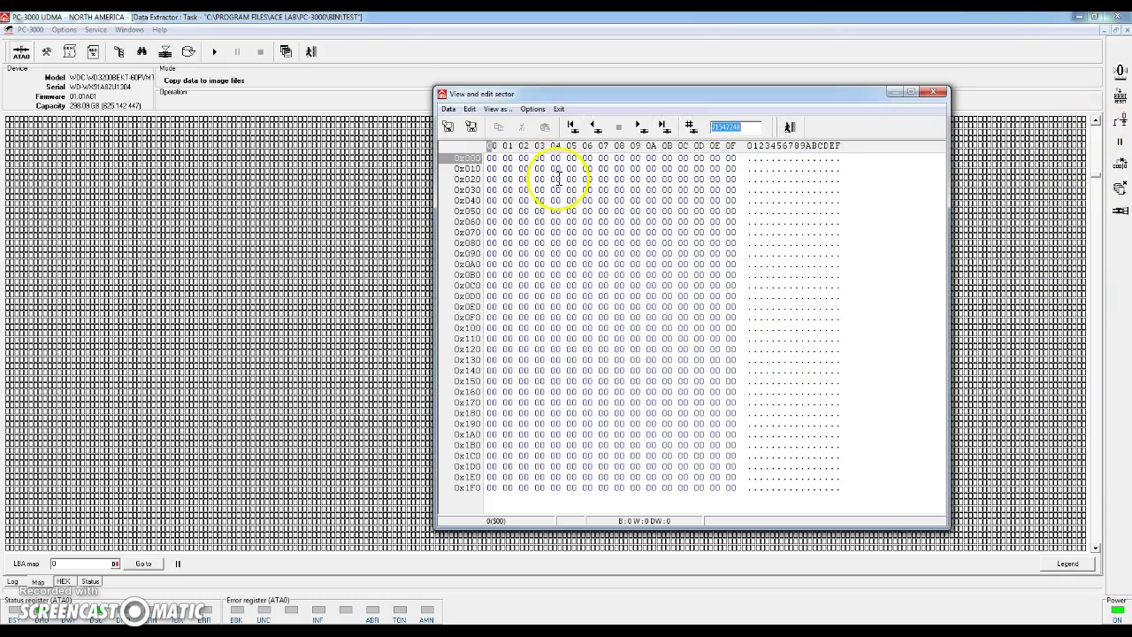
{"action": "left_click", "coordinate": [934, 93]}
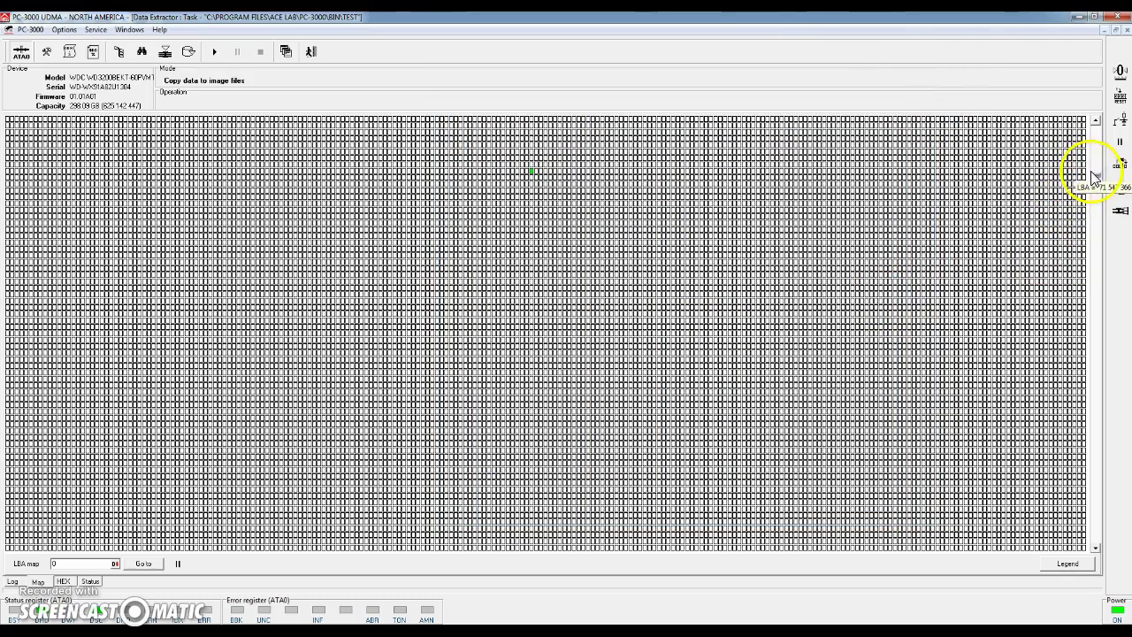
{"action": "left_click_drag", "start_coordinate": [1094, 177], "coordinate": [1092, 127]}
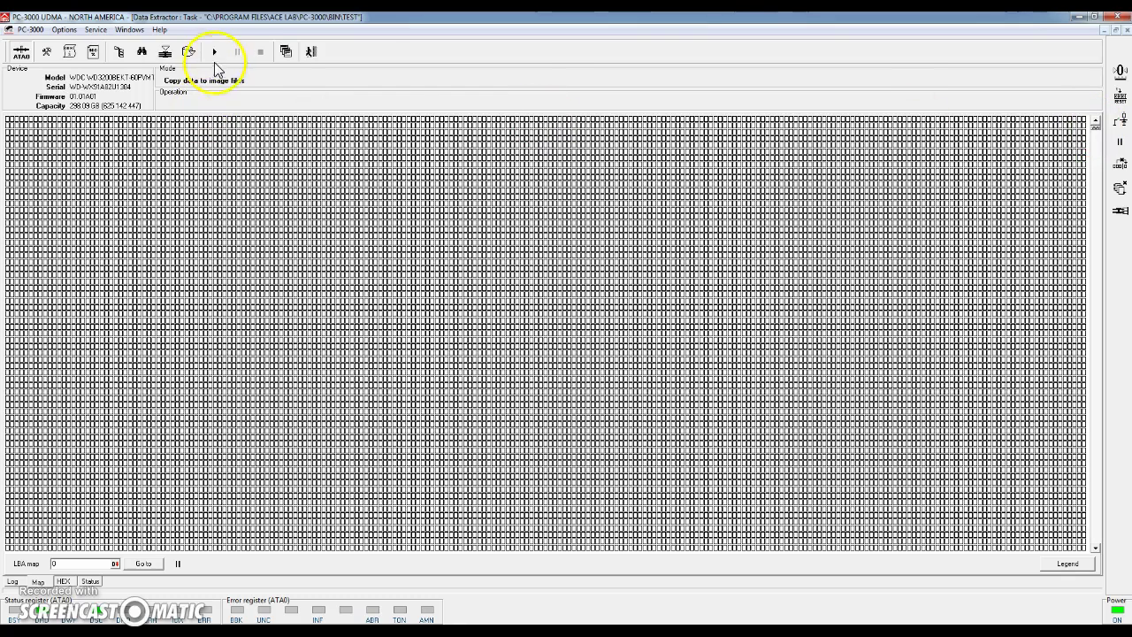
Start copying the drive, inspect two copied sectors in hex, then stop the copy.
{"action": "left_click", "coordinate": [213, 51]}
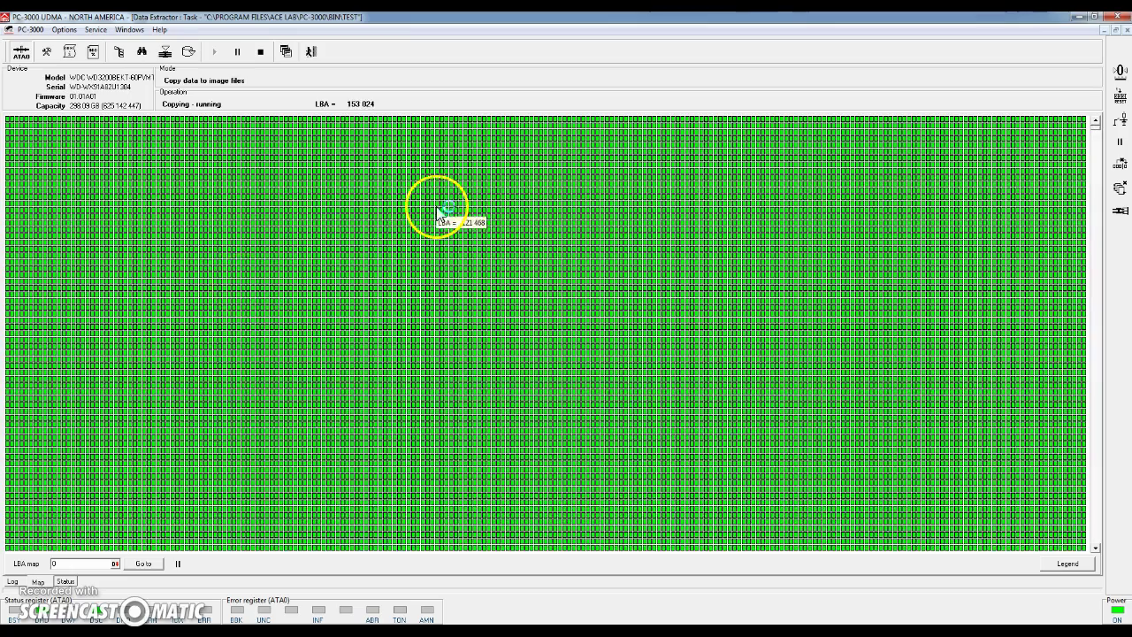
{"action": "double_click", "coordinate": [403, 250]}
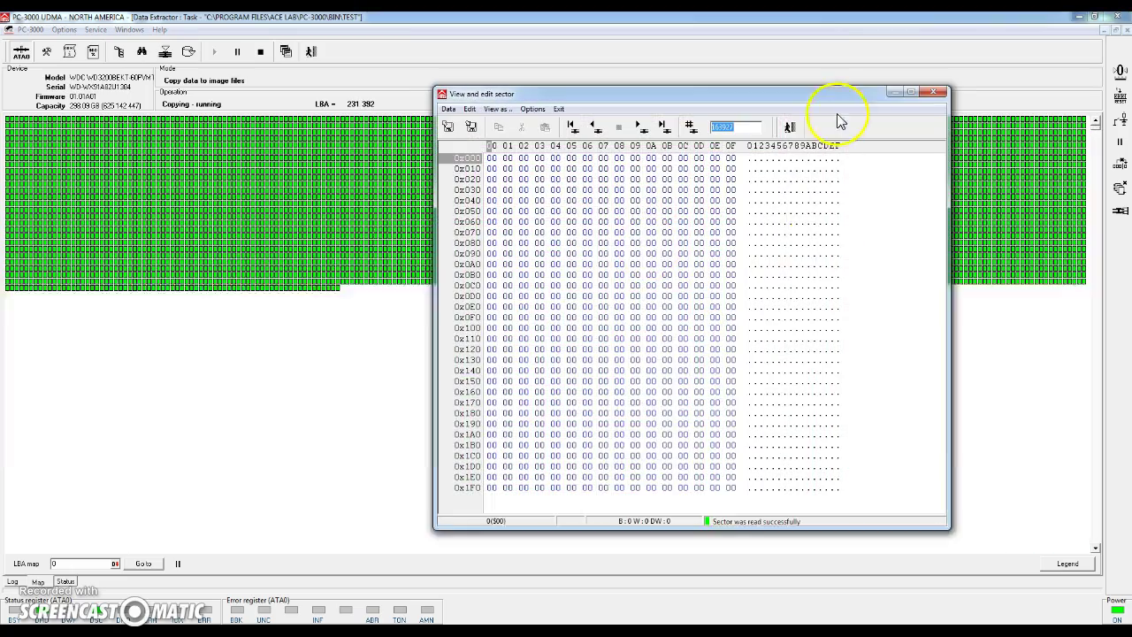
{"action": "left_click", "coordinate": [934, 92]}
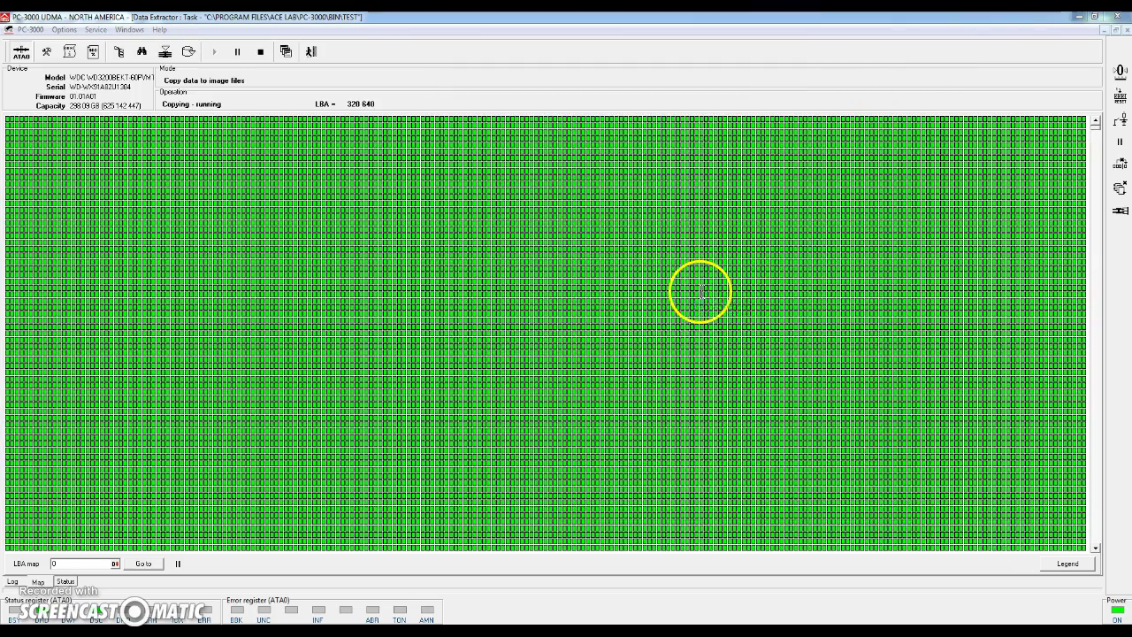
{"action": "double_click", "coordinate": [700, 299]}
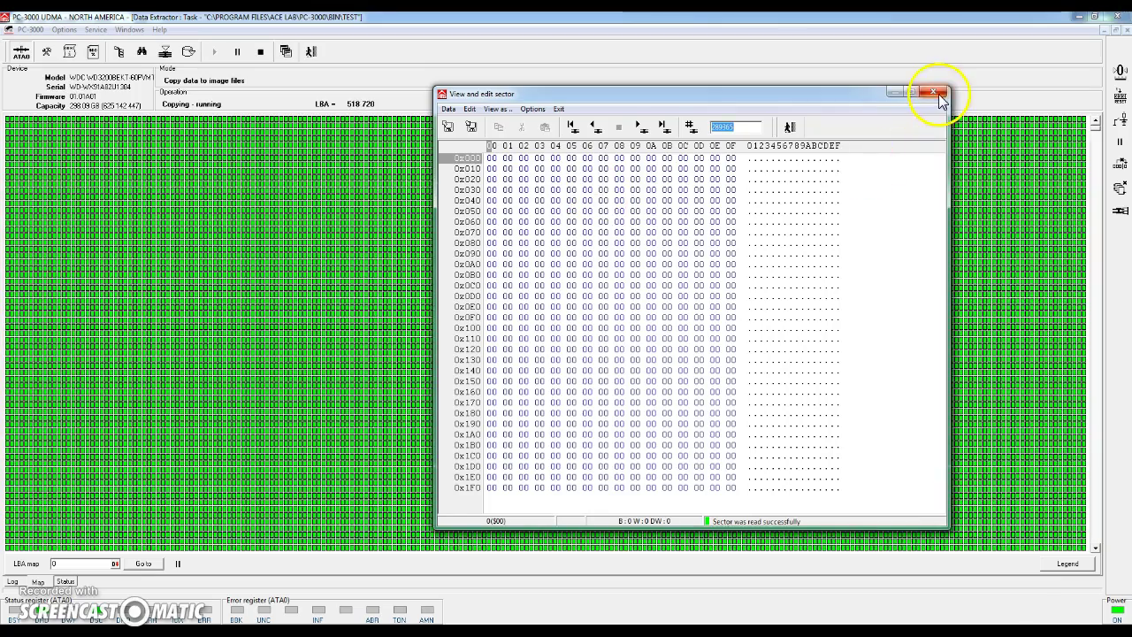
{"action": "left_click", "coordinate": [933, 92]}
{"action": "left_click", "coordinate": [260, 51]}
In copy Parameters, set reading block size 8 and PIO/UDMA readiness timeouts to 200 ms.
{"action": "left_click", "coordinate": [48, 55]}
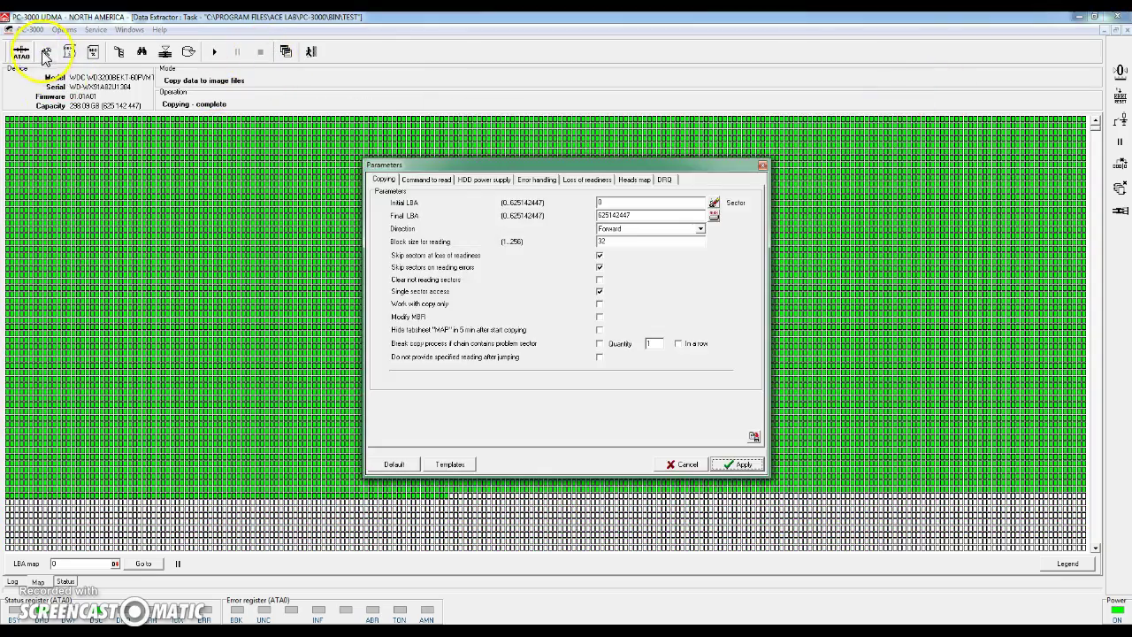
{"action": "left_click_drag", "start_coordinate": [383, 166], "coordinate": [215, 170]}
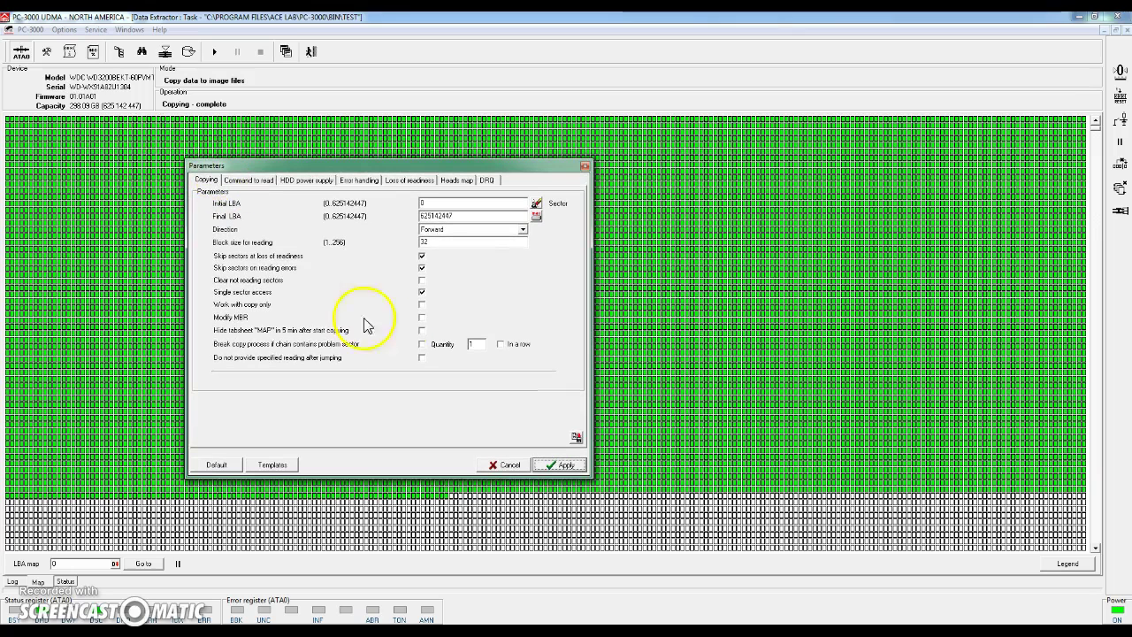
{"action": "double_click", "coordinate": [415, 242]}
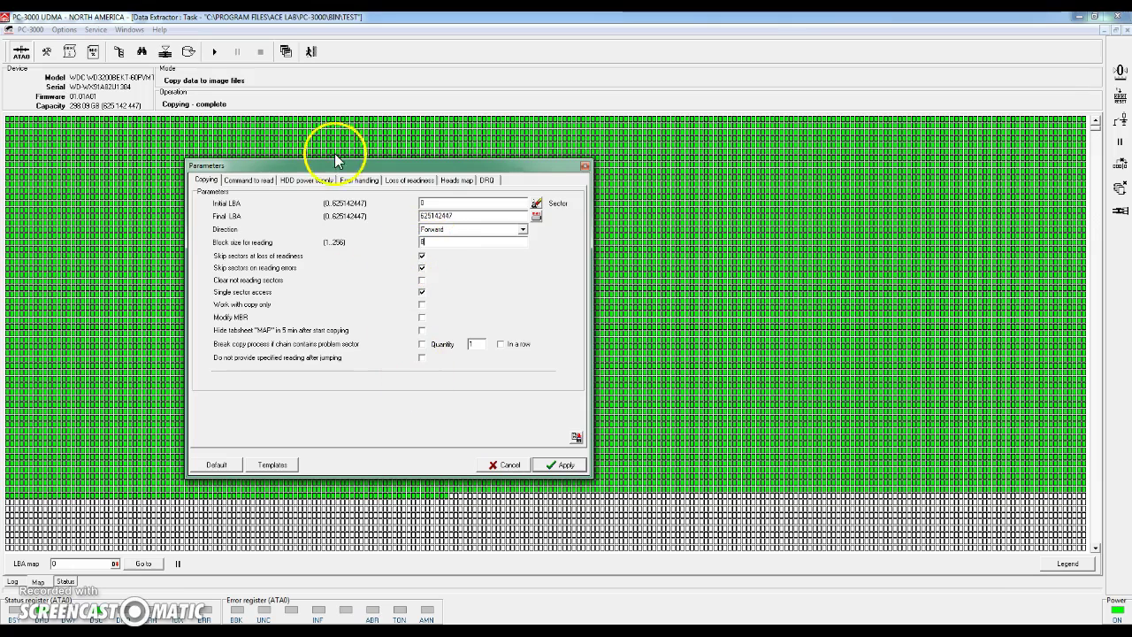
{"action": "left_click", "coordinate": [409, 180]}
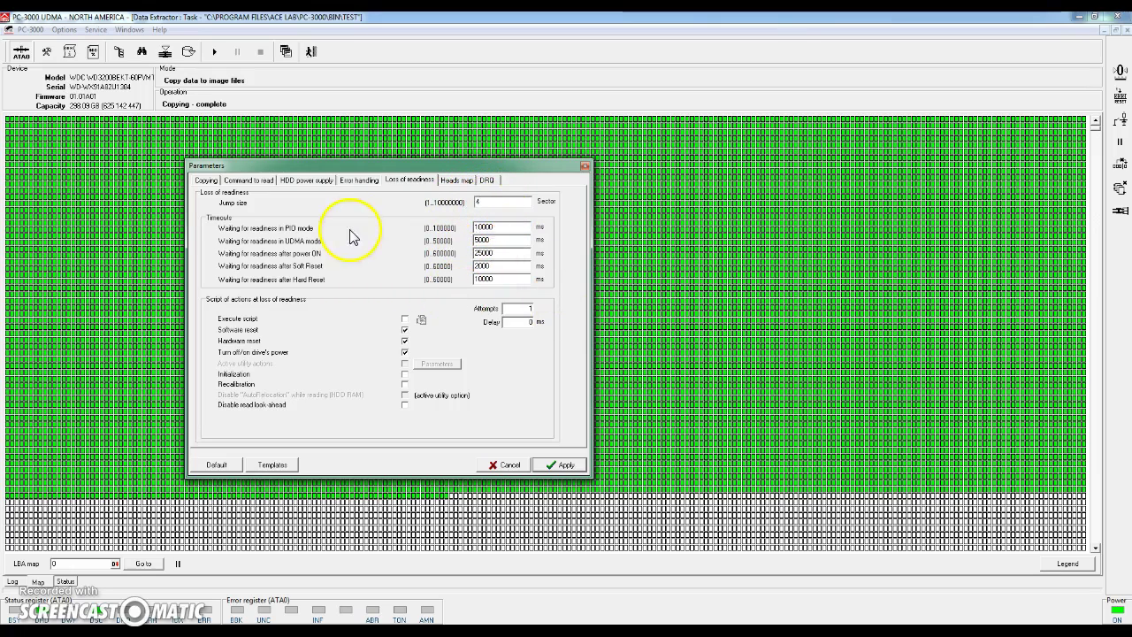
{"action": "left_click_drag", "start_coordinate": [505, 229], "coordinate": [473, 222]}
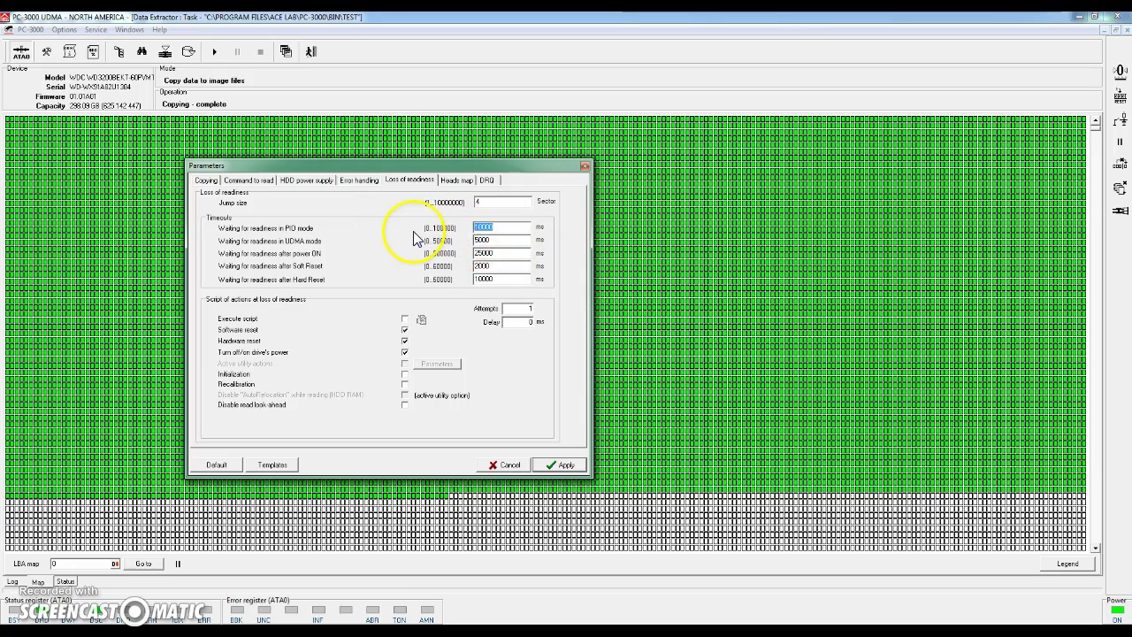
{"action": "type", "text": "4"}
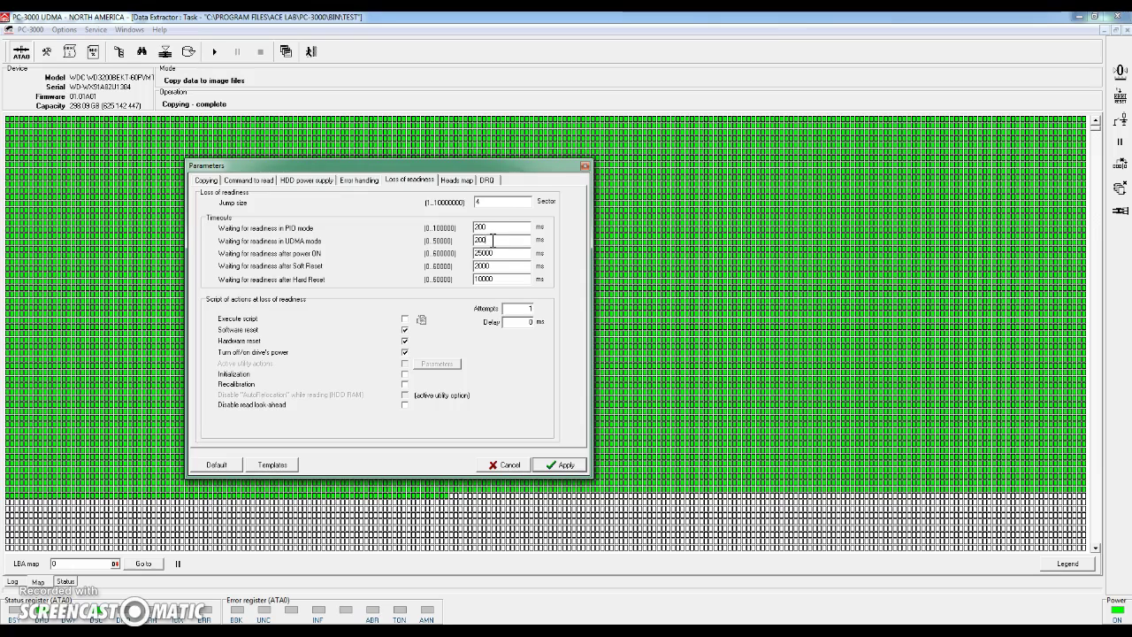
{"action": "left_click", "coordinate": [495, 227]}
Apply the tuned parameters and confirm continuing the image copy from where it stopped.
{"action": "left_click", "coordinate": [557, 464]}
{"action": "left_click", "coordinate": [215, 52]}
{"action": "left_click", "coordinate": [505, 352]}
{"action": "left_click", "coordinate": [347, 403]}
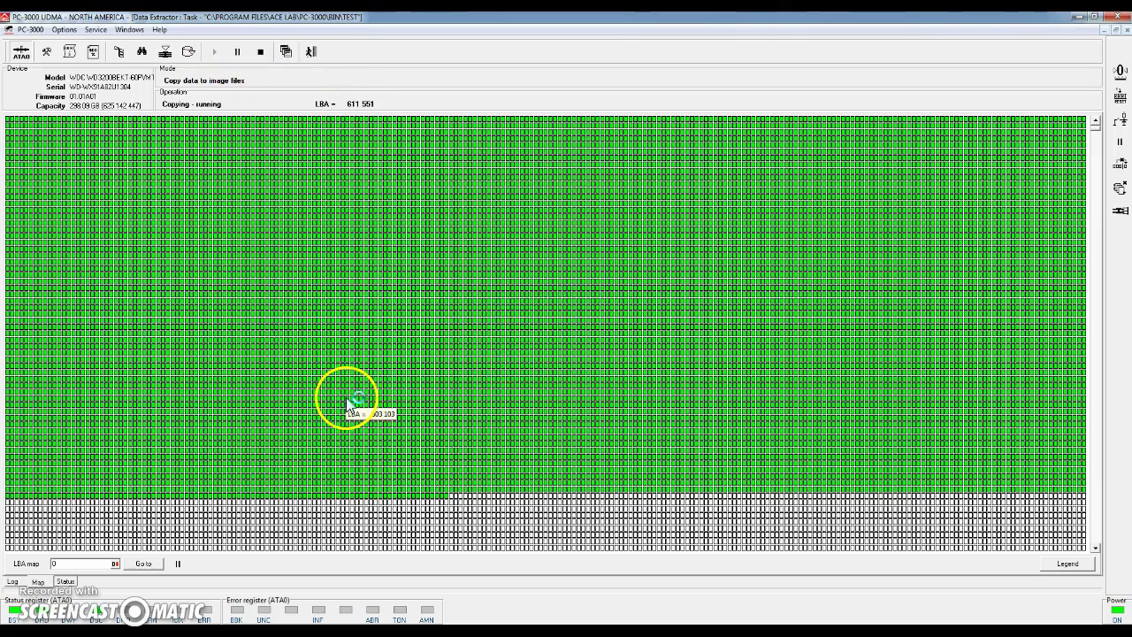
{"action": "left_click", "coordinate": [325, 322]}
{"action": "left_click", "coordinate": [369, 241]}
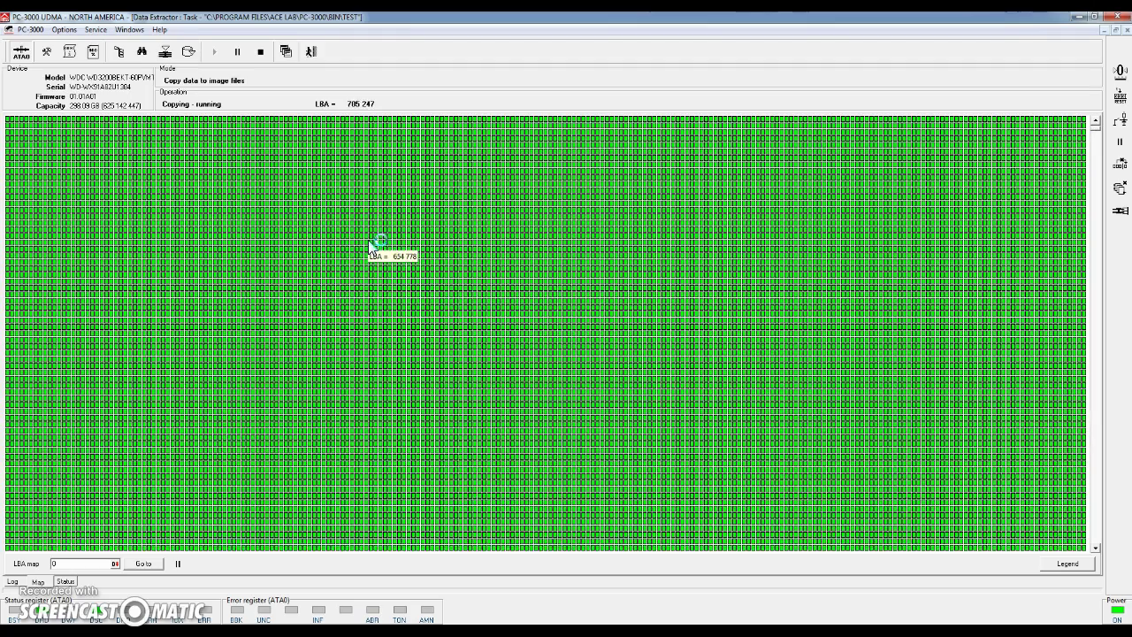